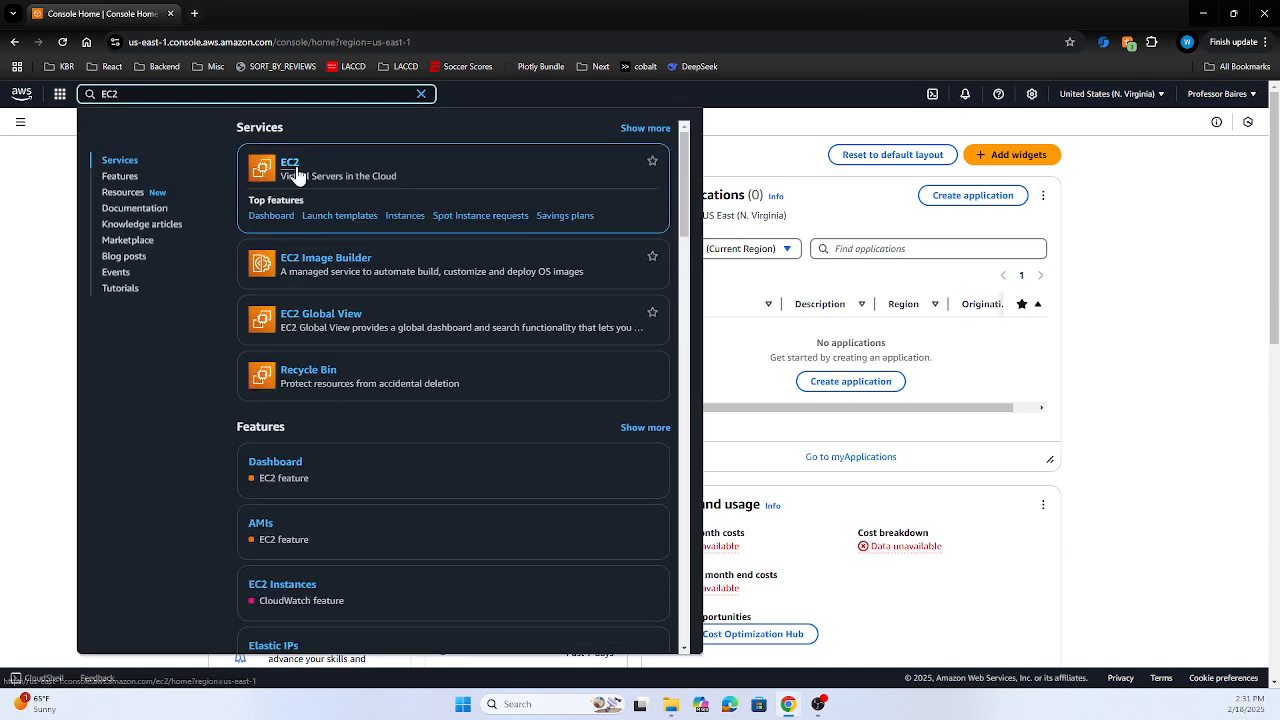
Open the EC2 dashboard and start the Launch an instance wizard
left_click(289, 162)
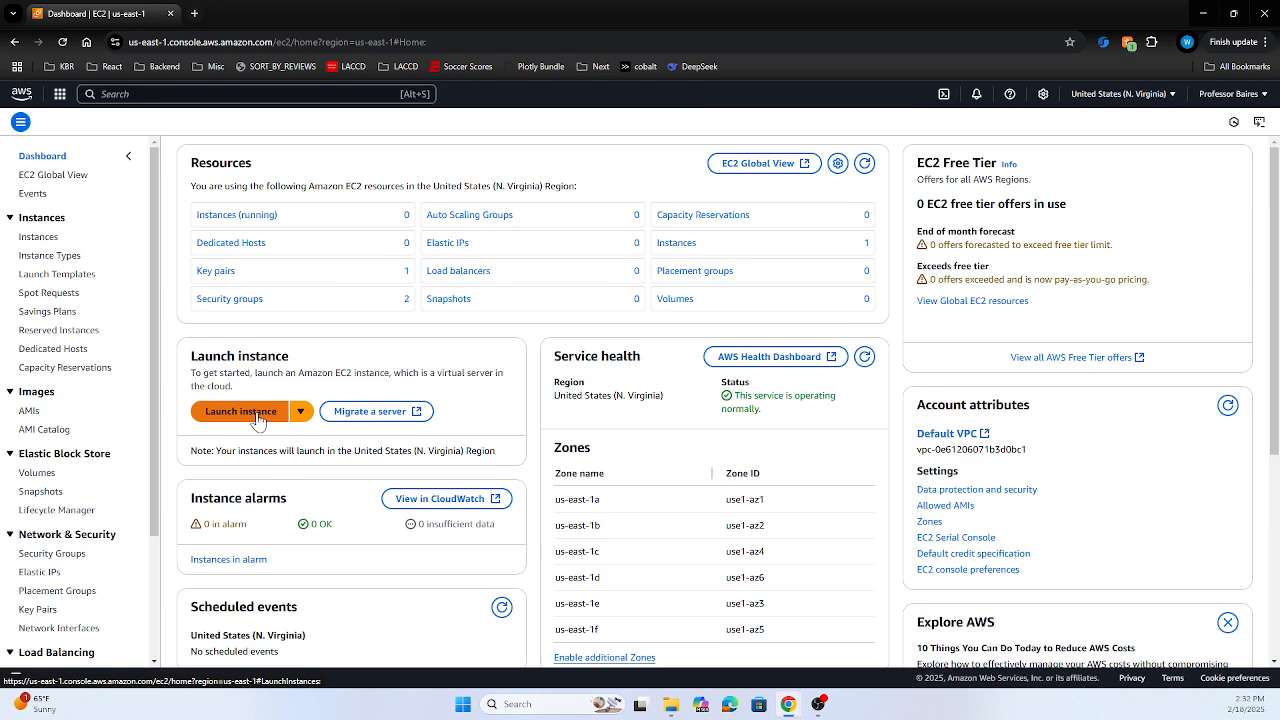
left_click(255, 415)
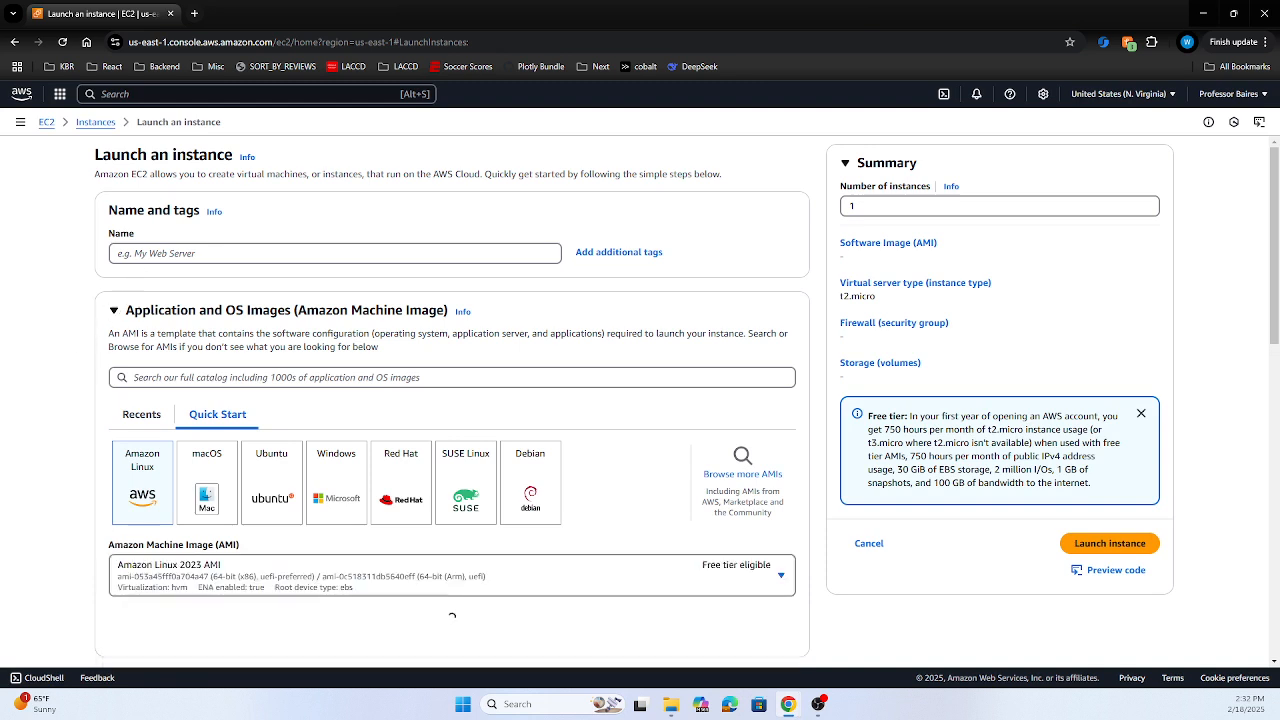
scroll(52, 320, "down", 2)
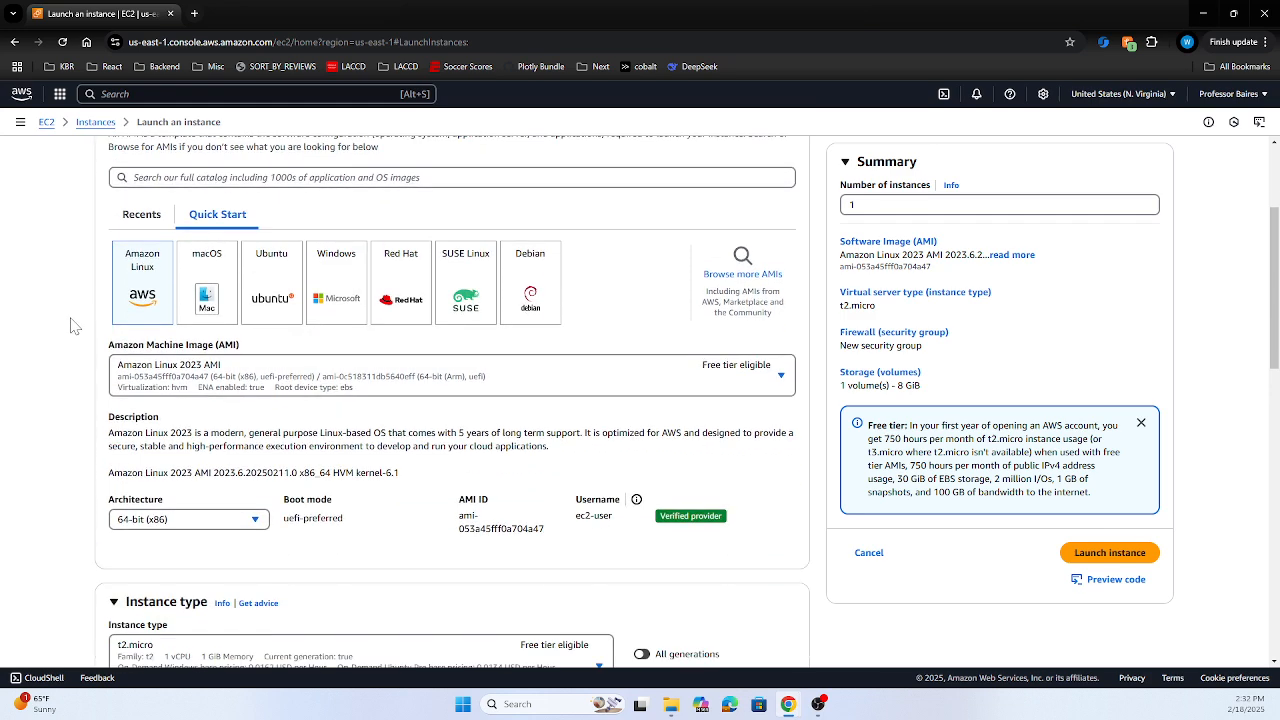
scroll(83, 320, "down", 1)
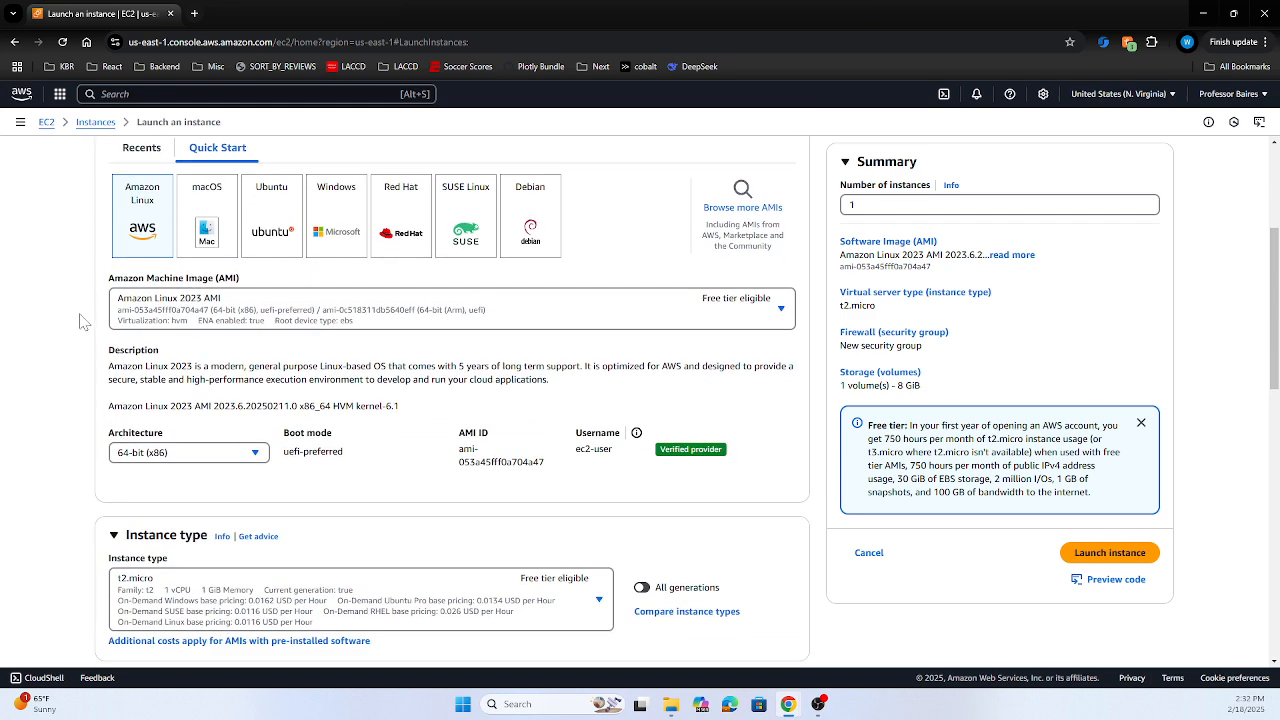
scroll(83, 322, "up", 2)
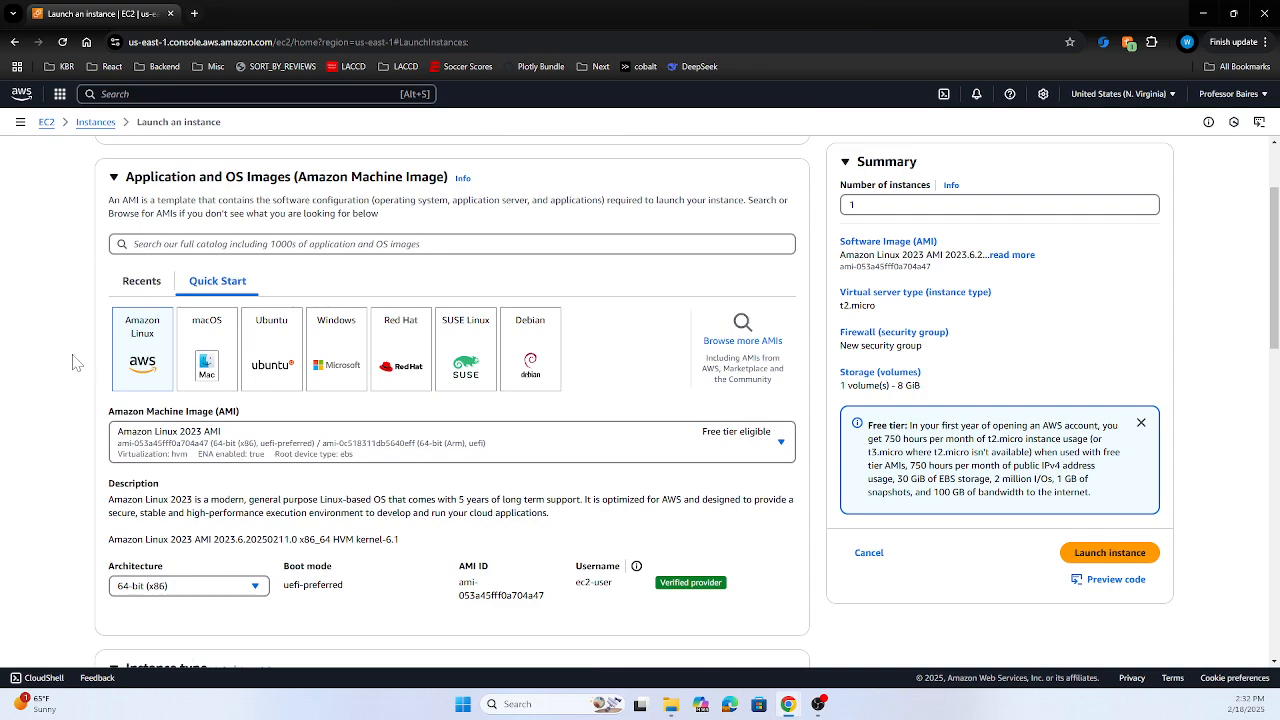
scroll(110, 420, "down", 3)
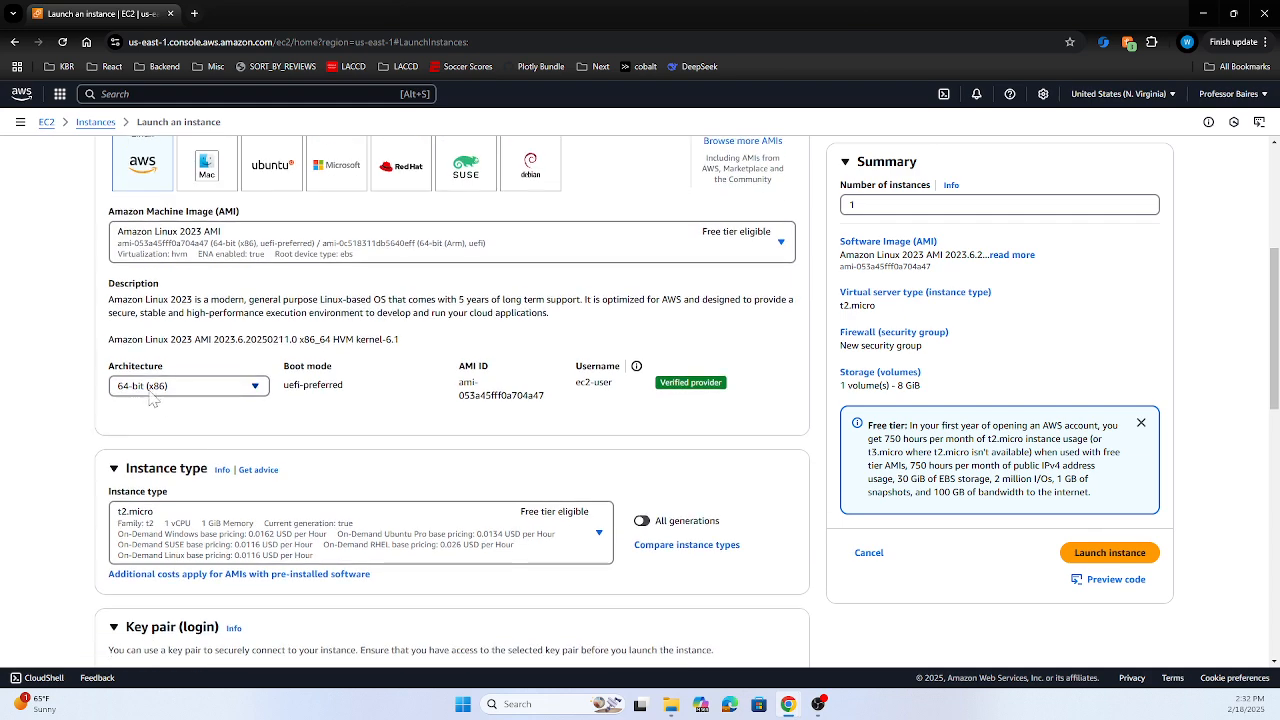
scroll(25, 405, "down", 2)
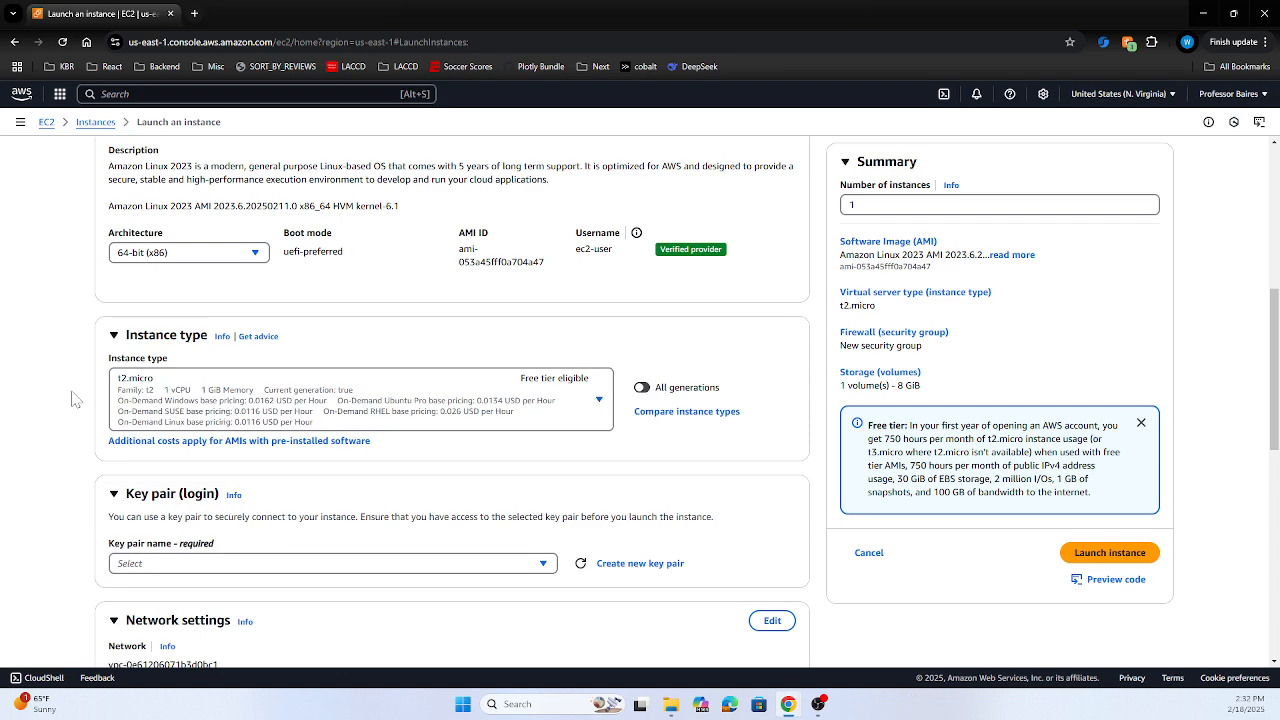
scroll(77, 395, "down", 2)
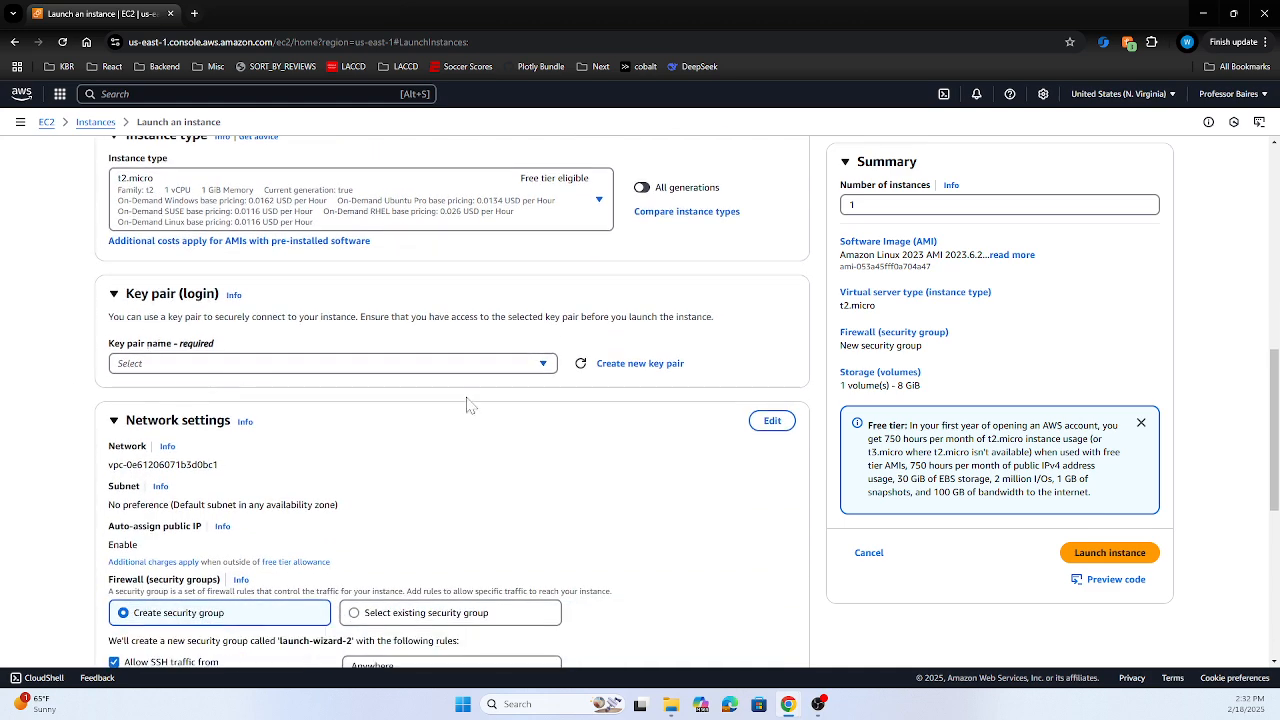
Cancel creating a new key pair and select the existing key pair 'key'
left_click(617, 365)
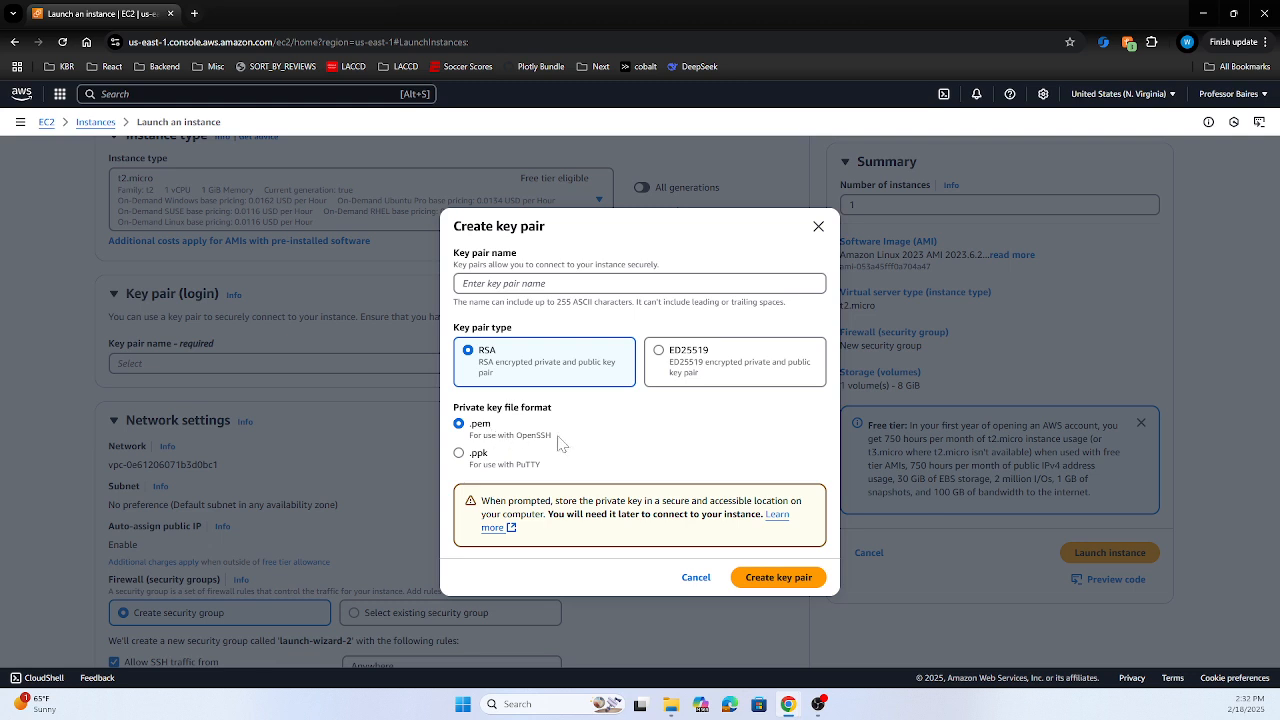
left_click(817, 229)
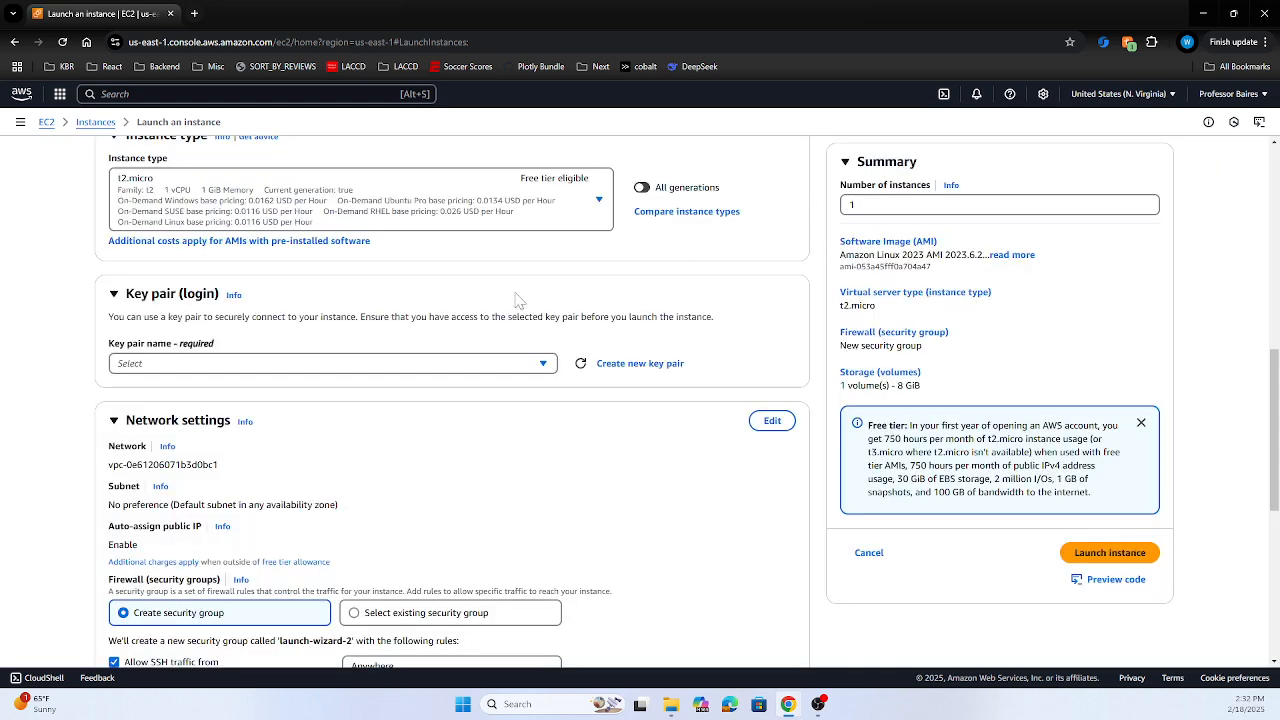
left_click(530, 365)
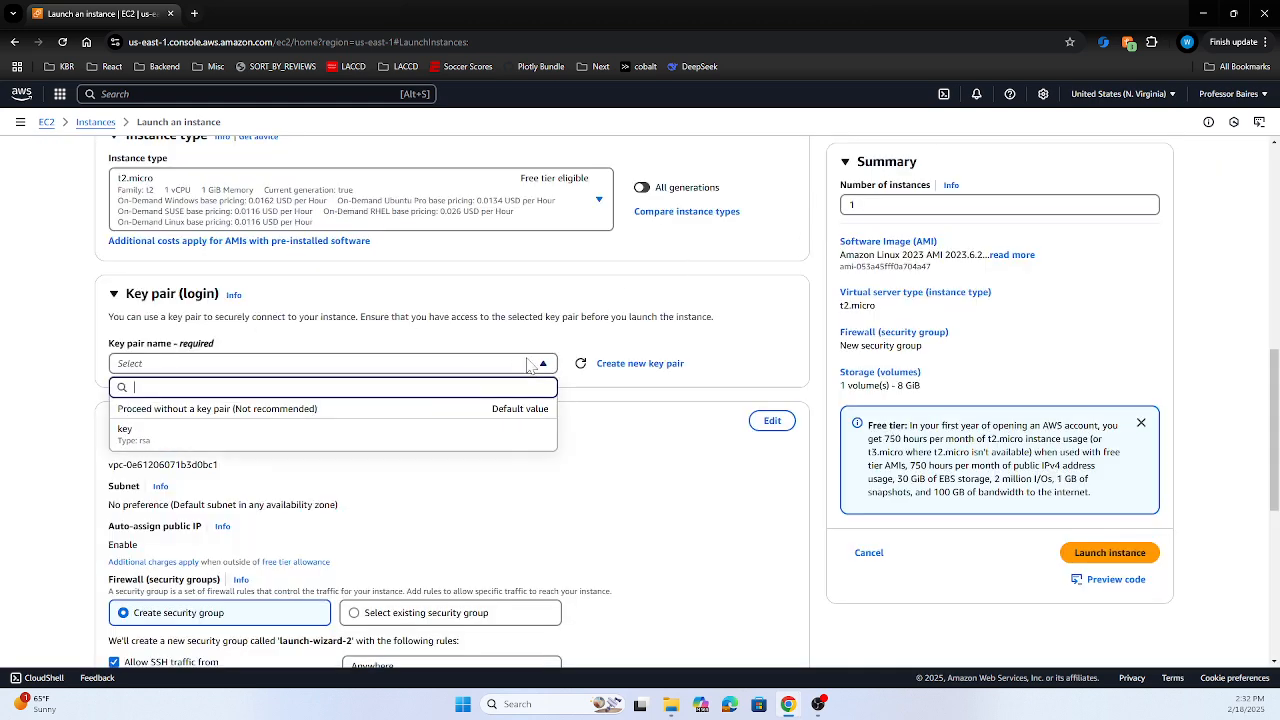
left_click(215, 437)
scroll(88, 416, "down", 1)
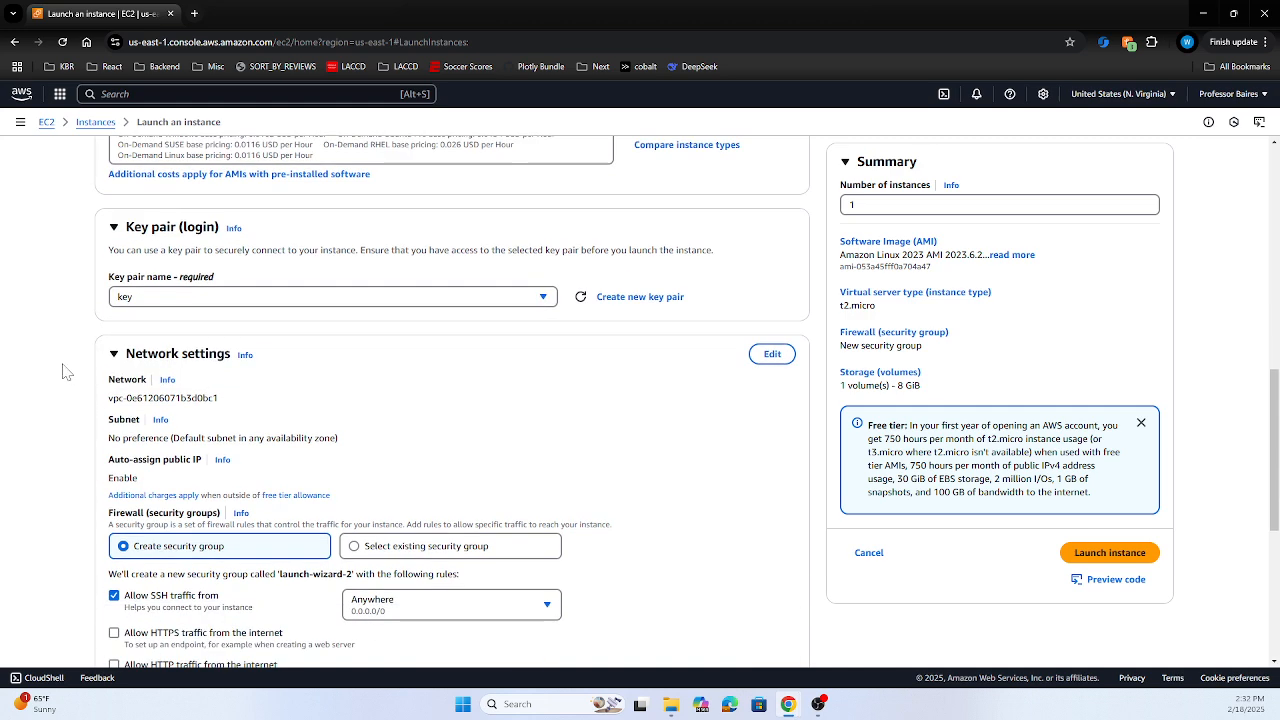
Allow HTTP traffic from the internet, keeping the SSH source on Anywhere (0.0.0.0/0)
scroll(80, 398, "down", 1)
scroll(84, 400, "down", 2)
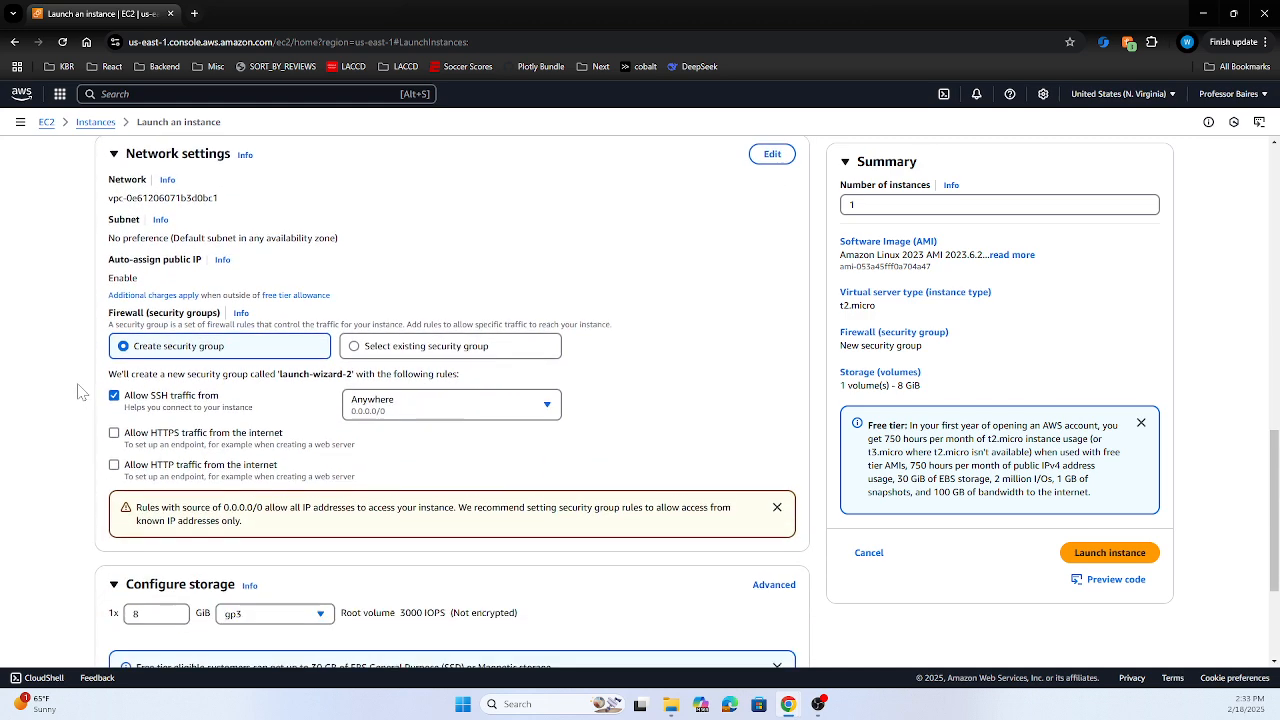
left_click(114, 465)
scroll(46, 417, "up", 2)
scroll(57, 418, "down", 1)
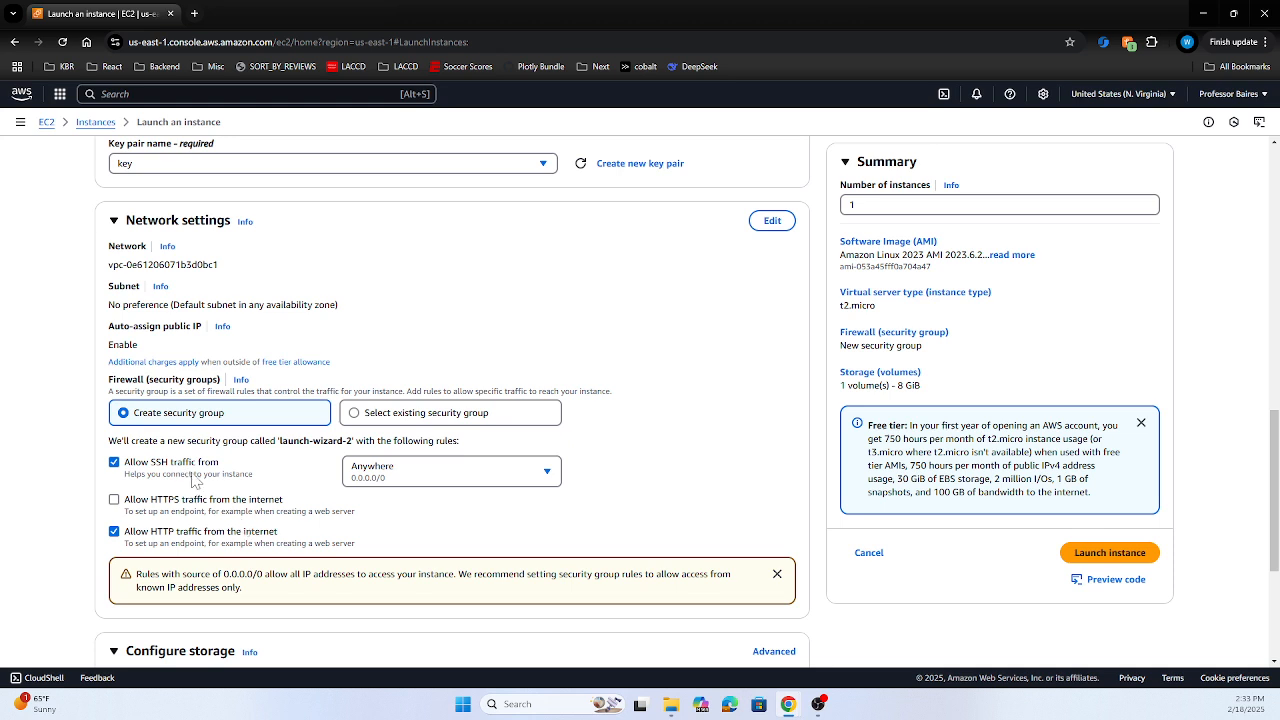
left_click(472, 487)
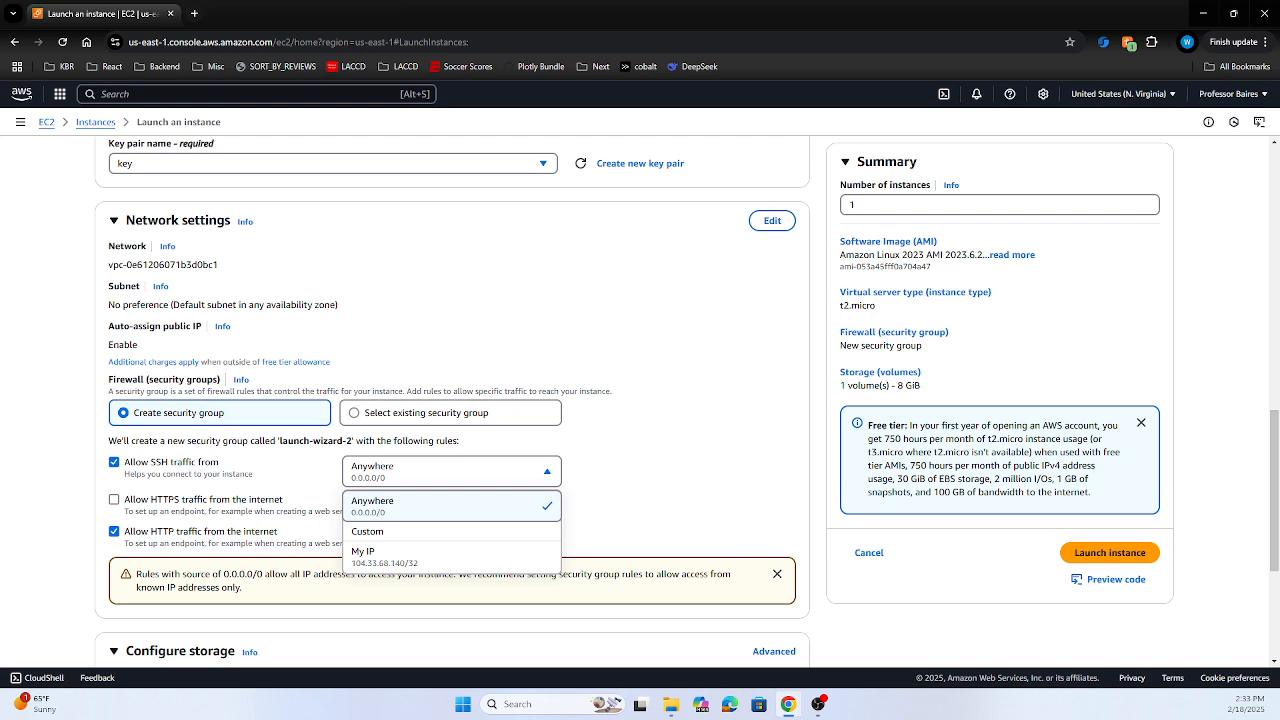
left_click(58, 514)
Review the AMI, t2.micro, key pair and firewall settings, then launch the instance
scroll(55, 505, "up", 1)
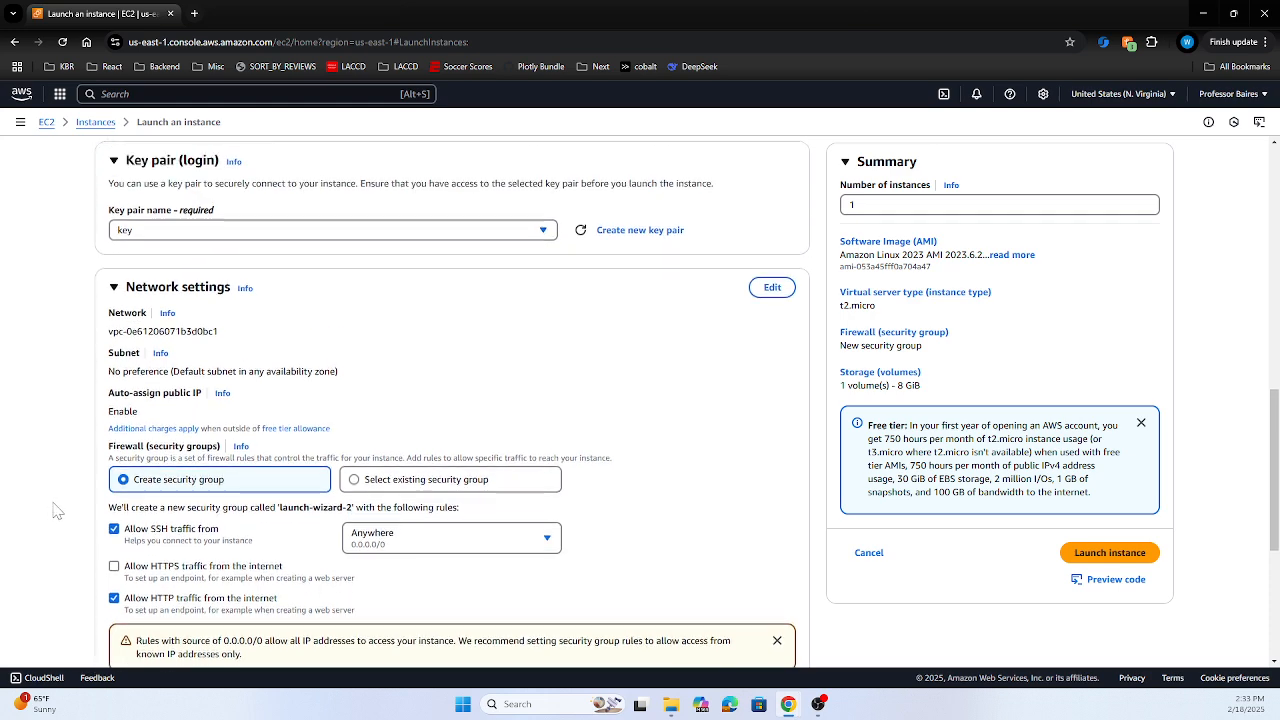
triple_click(121, 450)
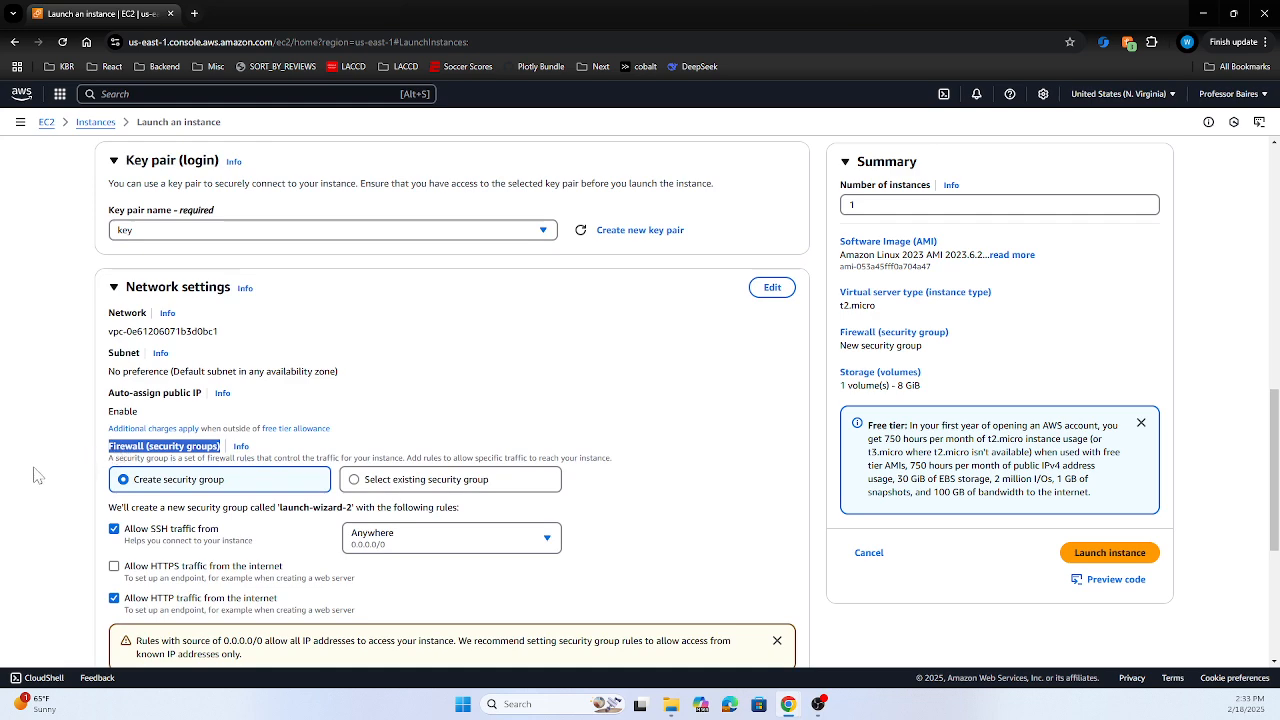
scroll(54, 500, "up", 4)
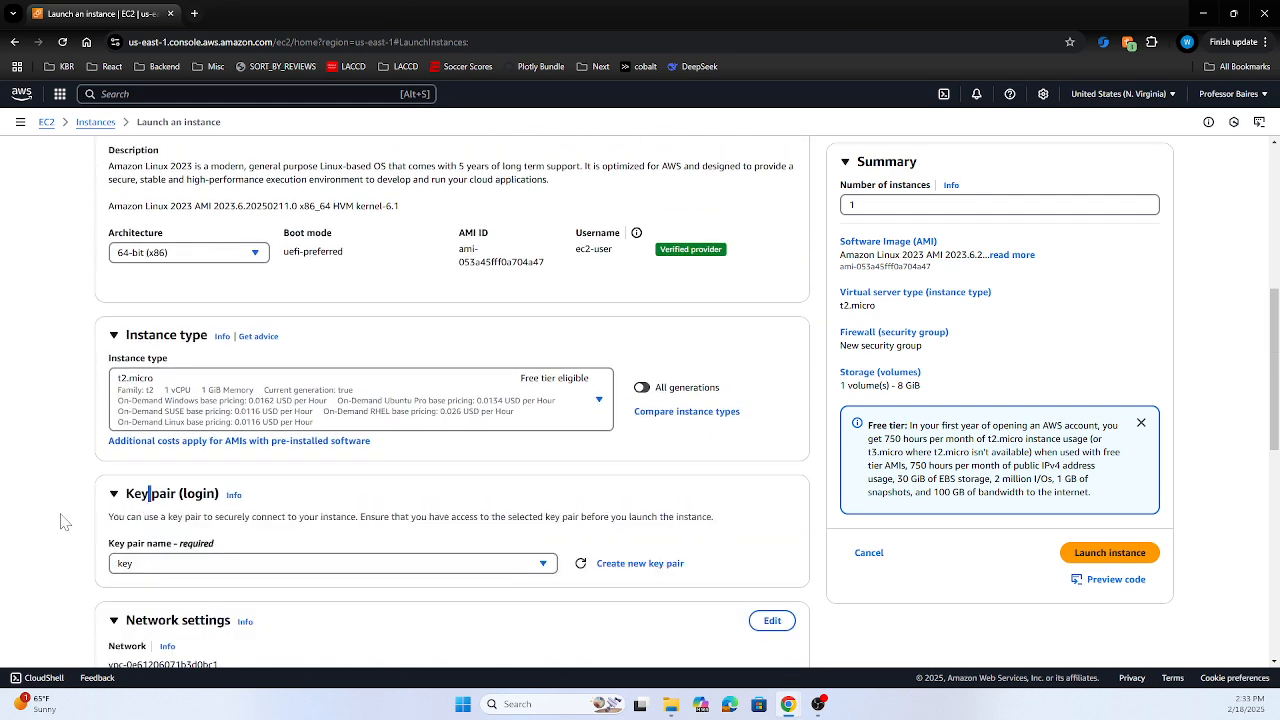
scroll(60, 521, "up", 2)
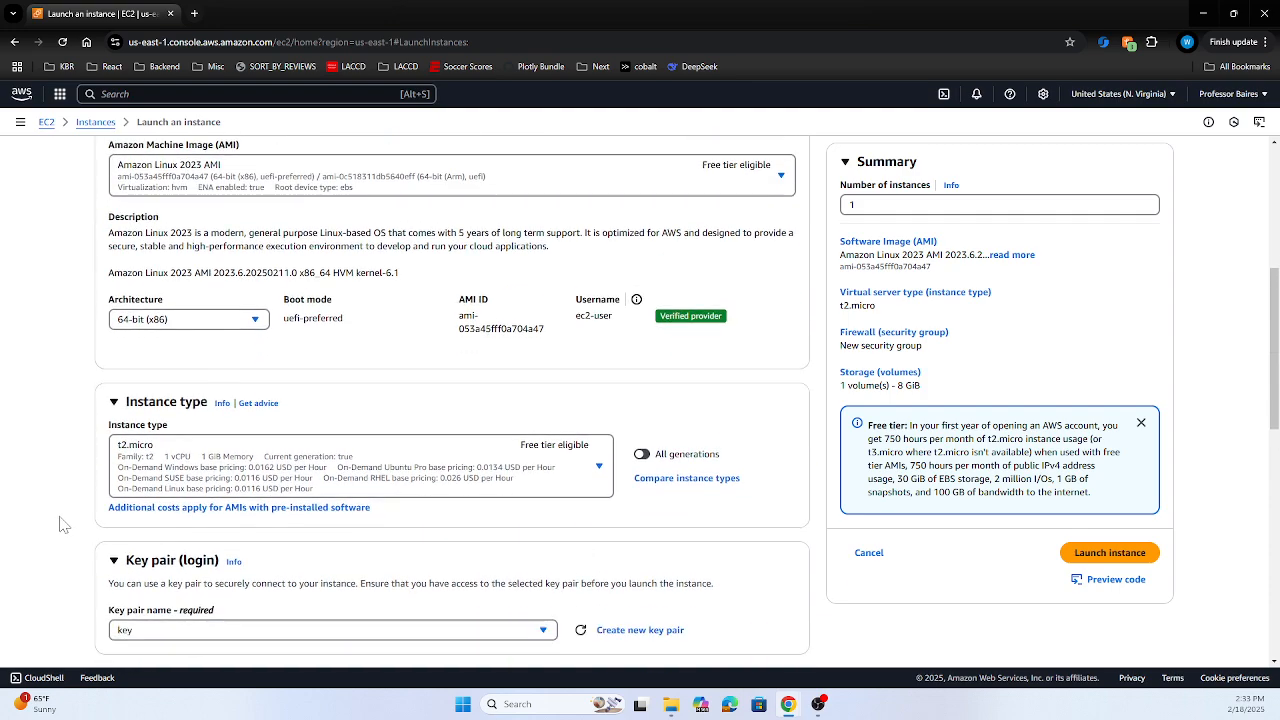
scroll(60, 521, "up", 3)
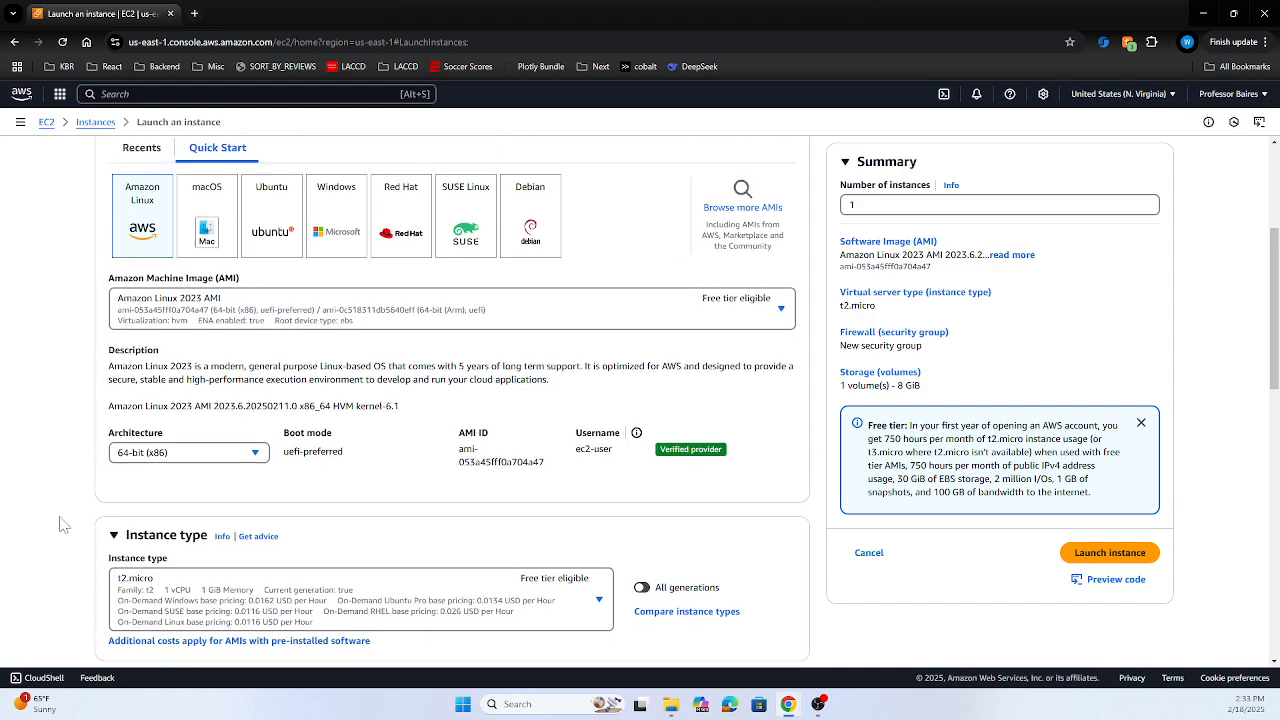
scroll(60, 521, "down", 7)
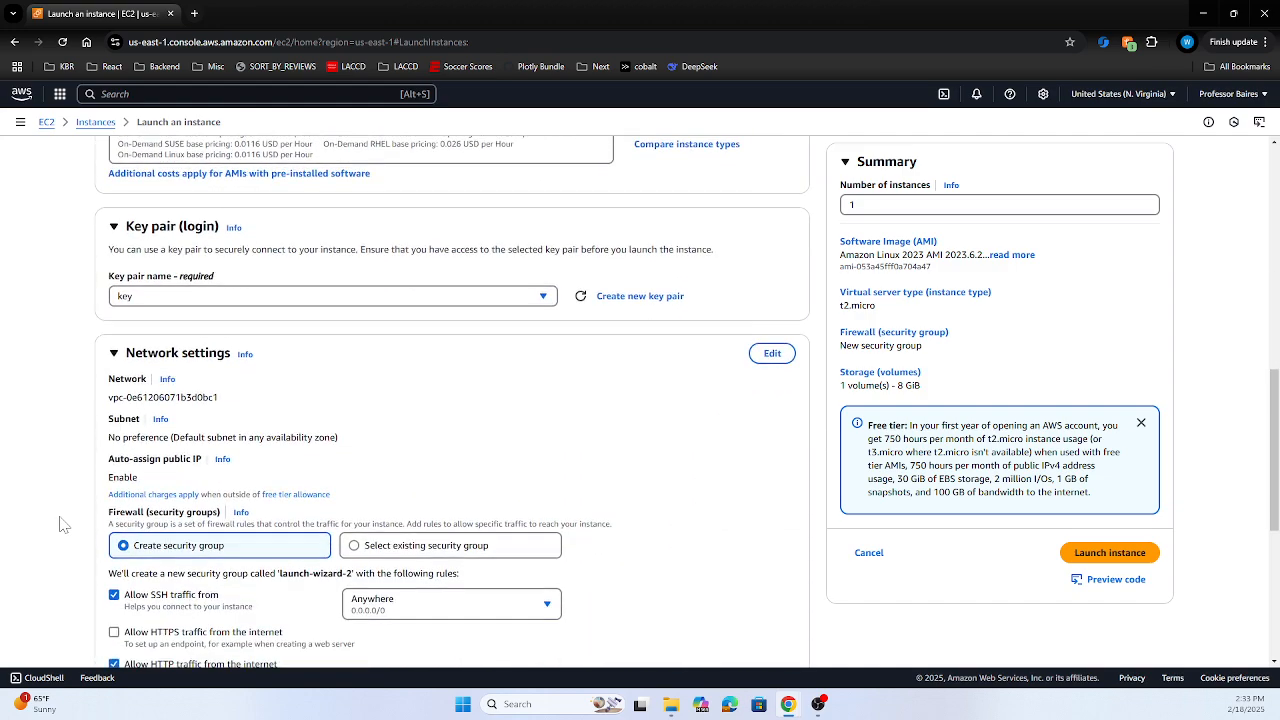
scroll(60, 524, "down", 3)
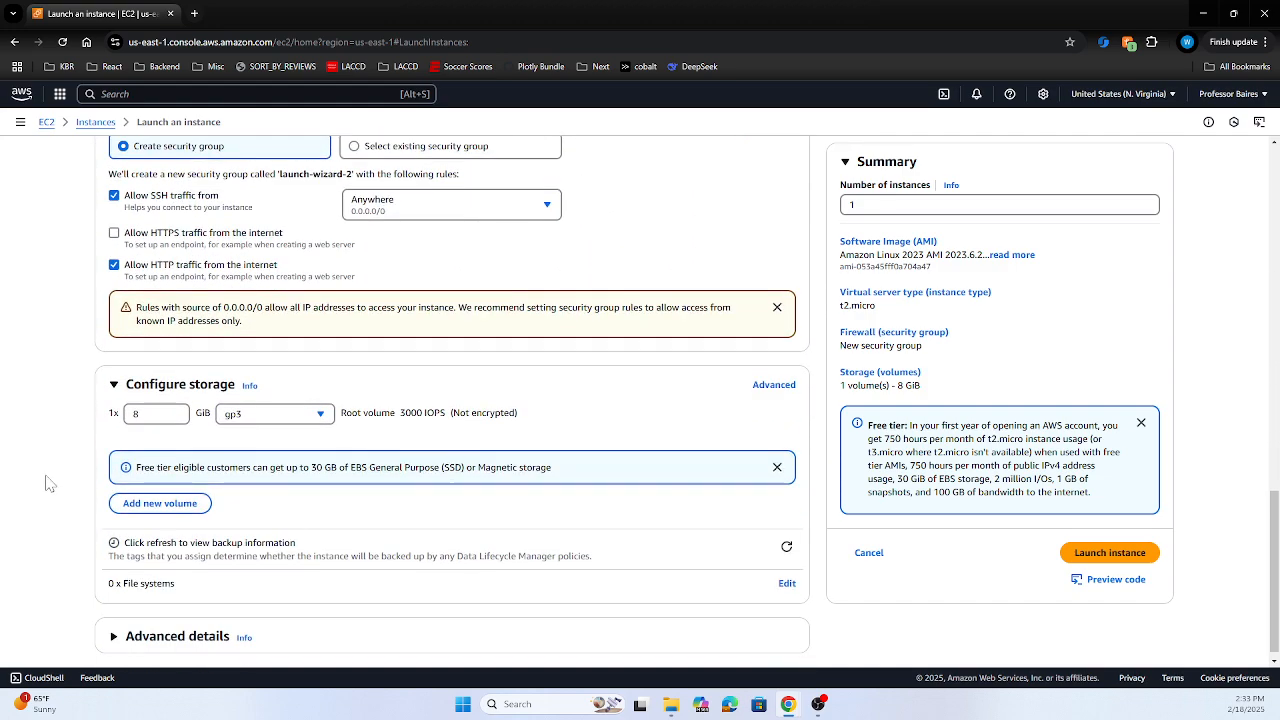
scroll(45, 483, "down", 1)
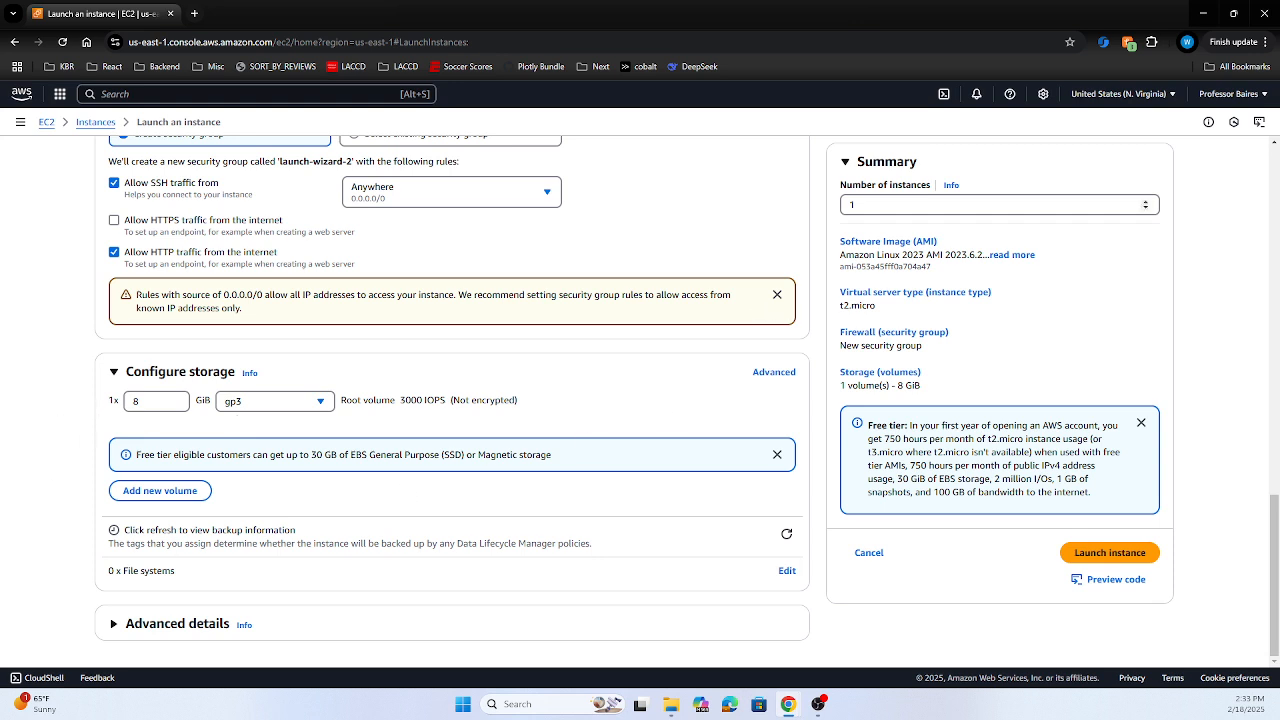
left_click(1090, 557)
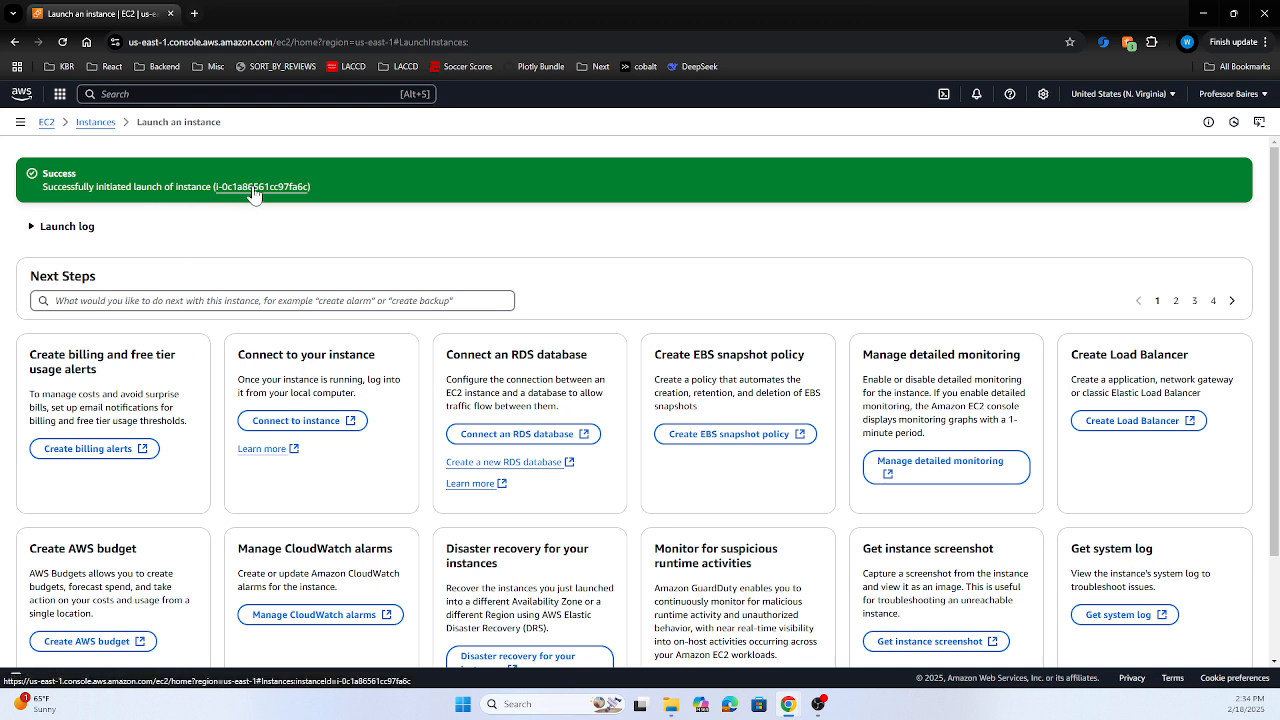
Go to the Instances list and refresh it to show the new t2.micro instance
left_click(95, 121)
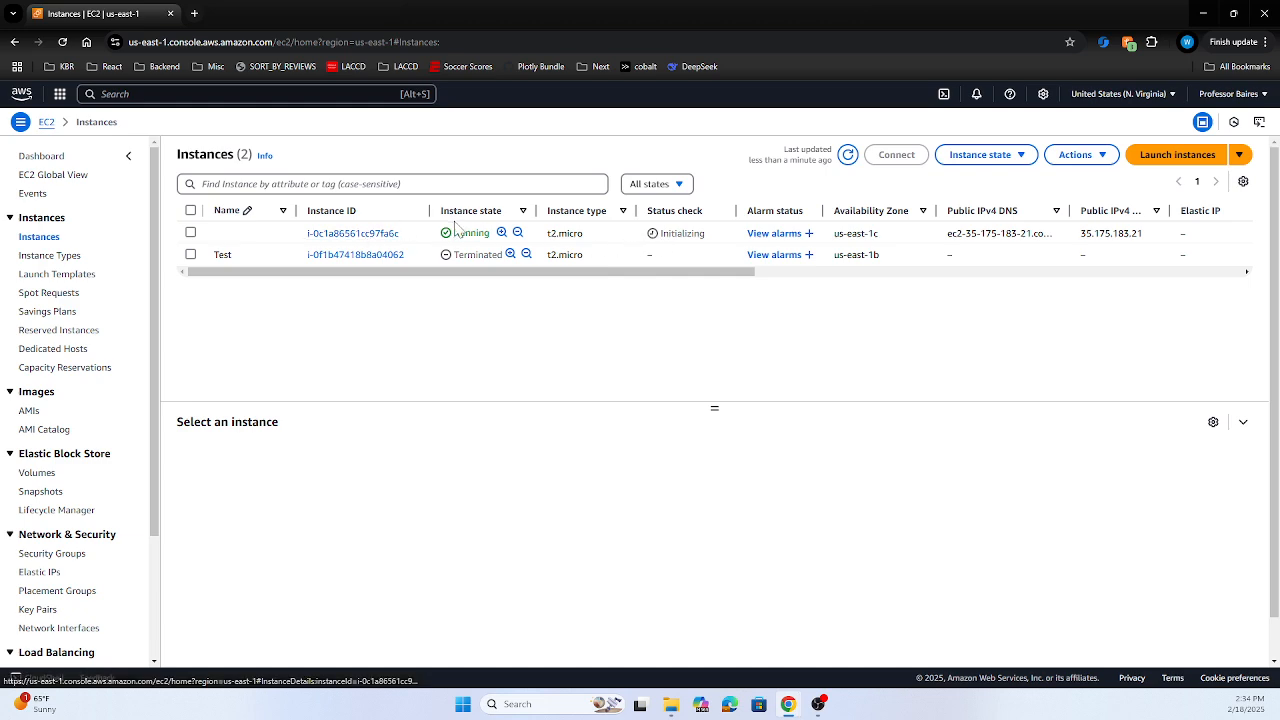
left_click(63, 42)
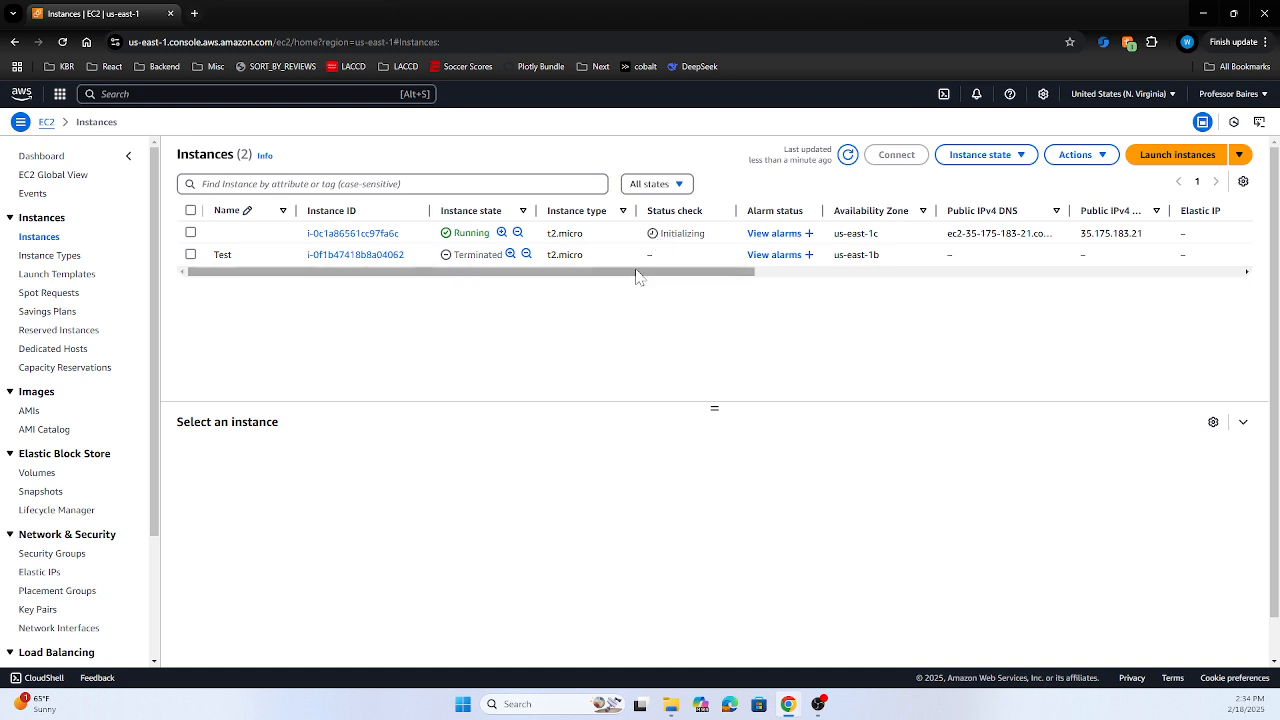
Select the new running instance and bring up its Connect to instance page
left_click(191, 233)
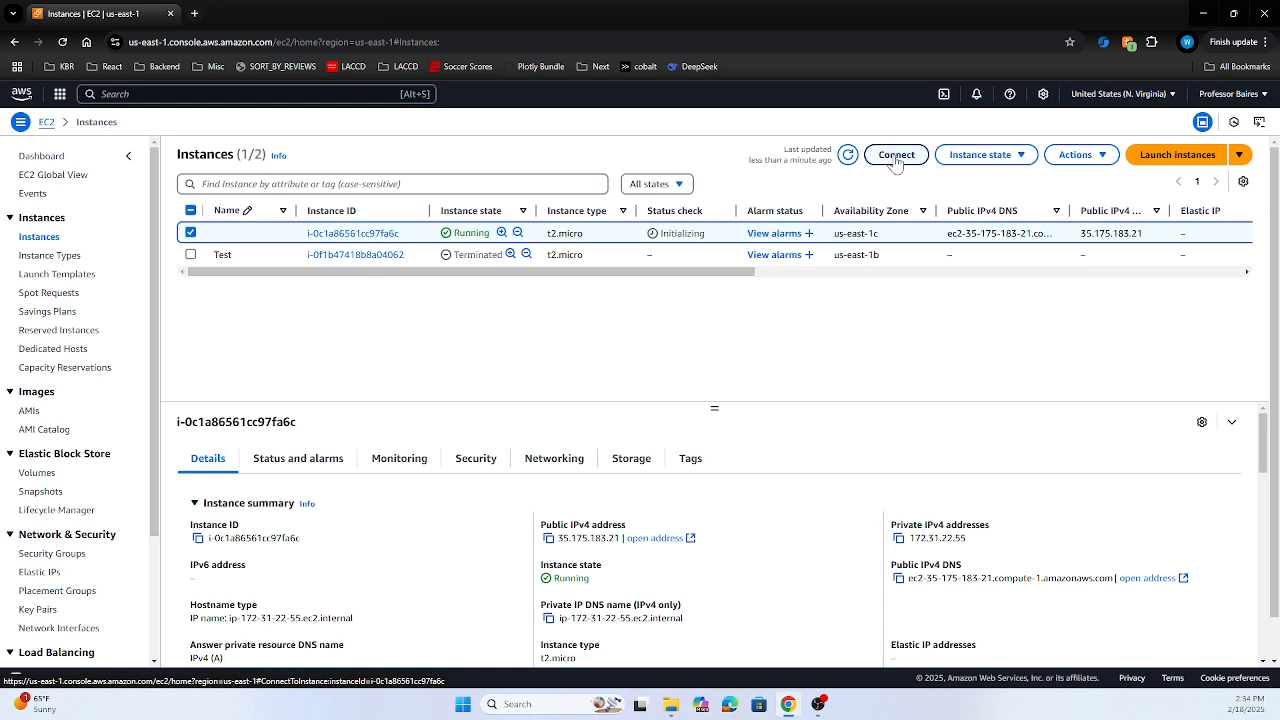
left_click(896, 157)
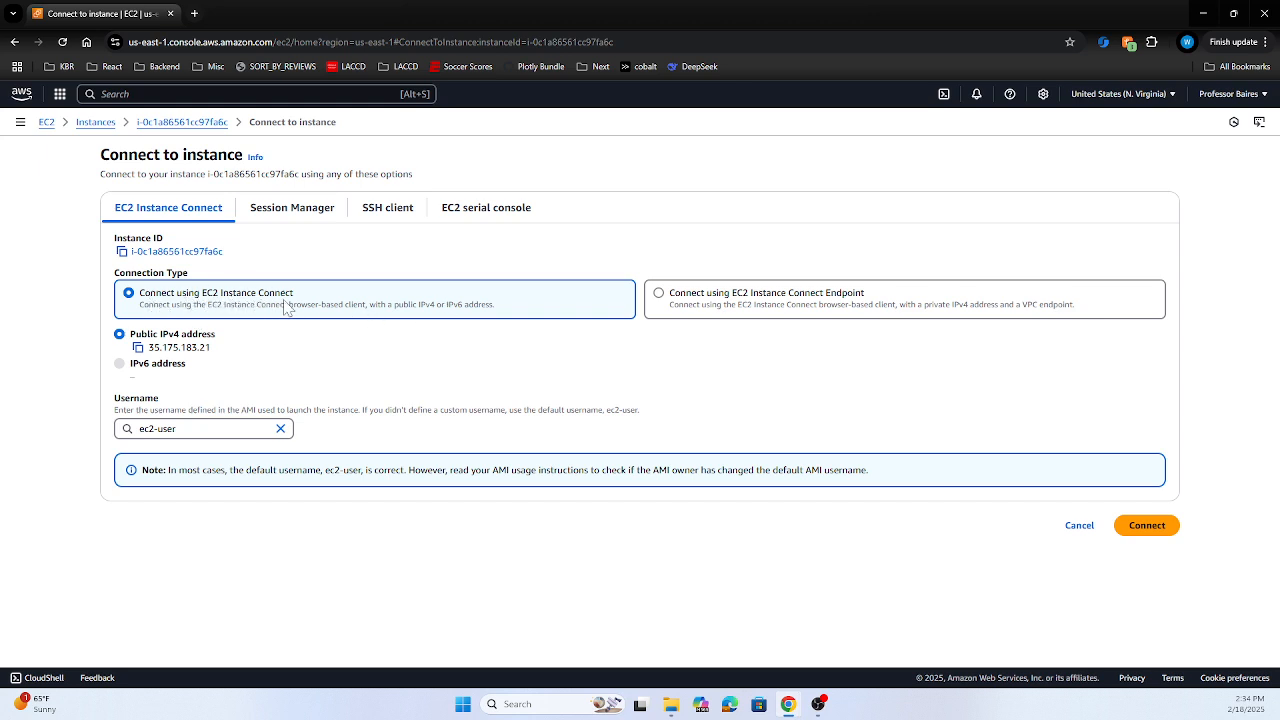
Connect via EC2 Instance Connect to get an Amazon Linux 2023 shell as ec2-user
left_click(1143, 526)
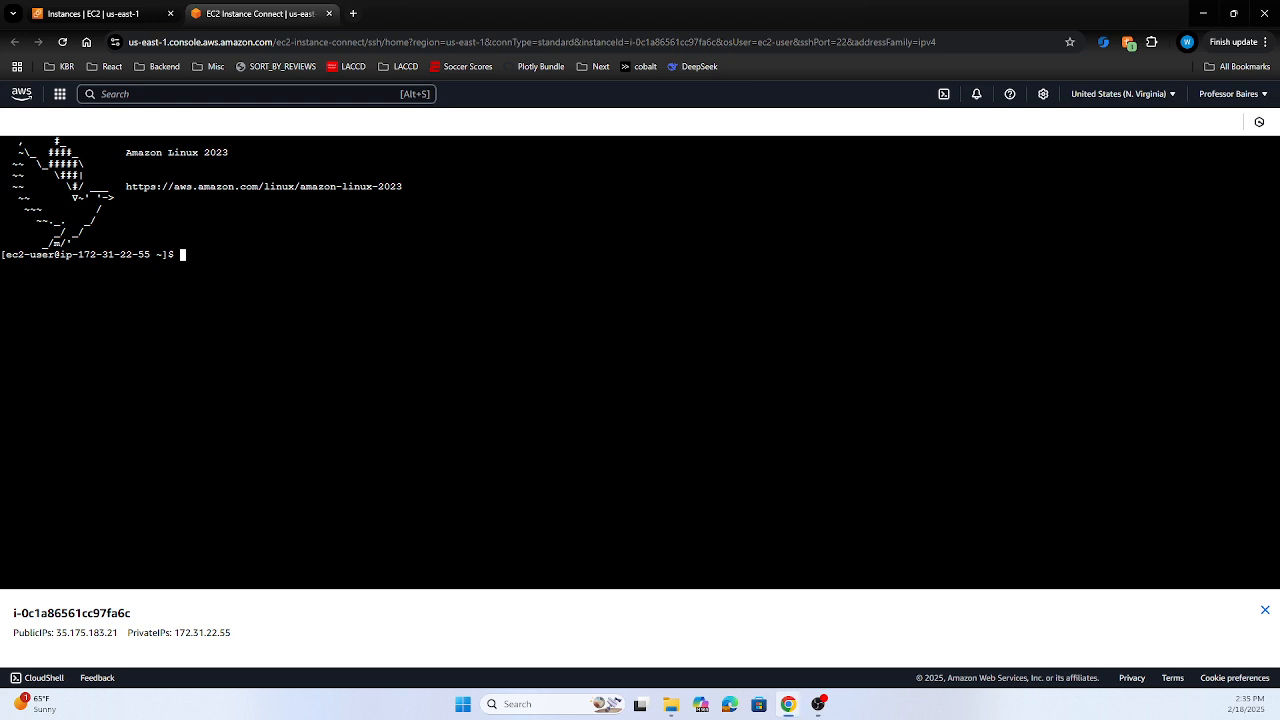
Switch to the AWS EC2 Lab document and scroll to Connecting to Your Instance
key("alt+Tab")
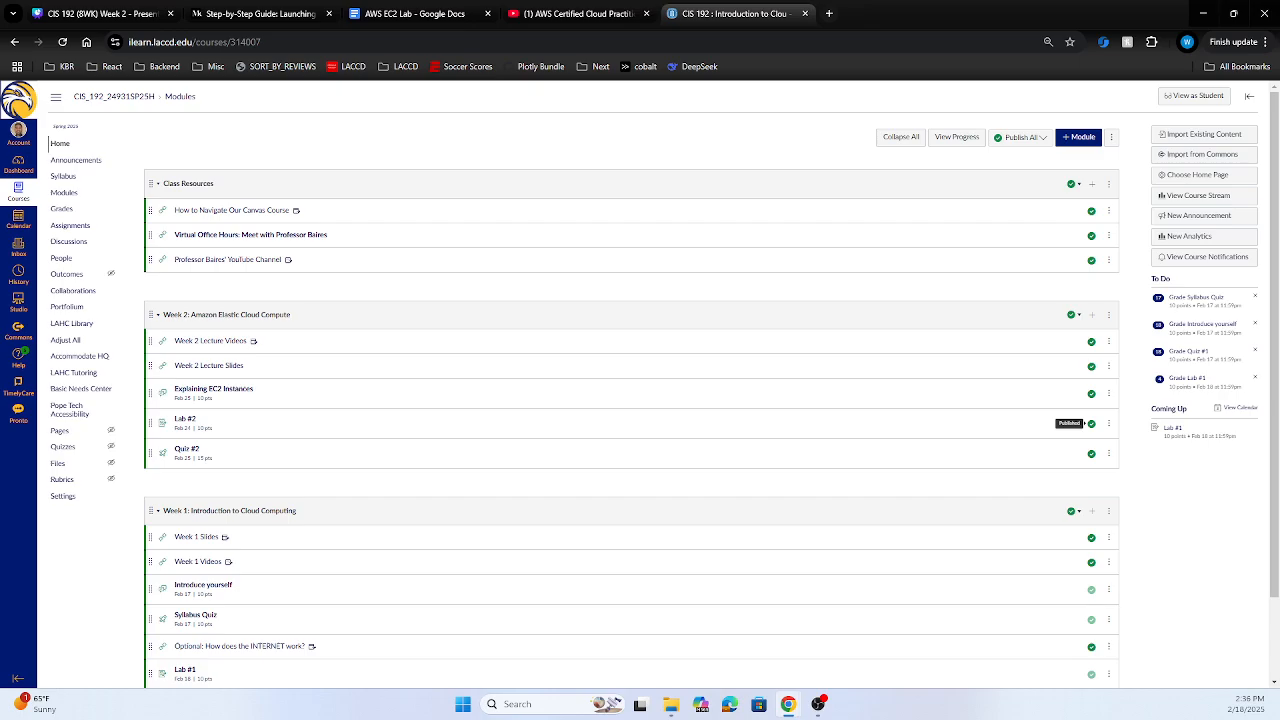
left_click(426, 12)
scroll(627, 430, "down", 15)
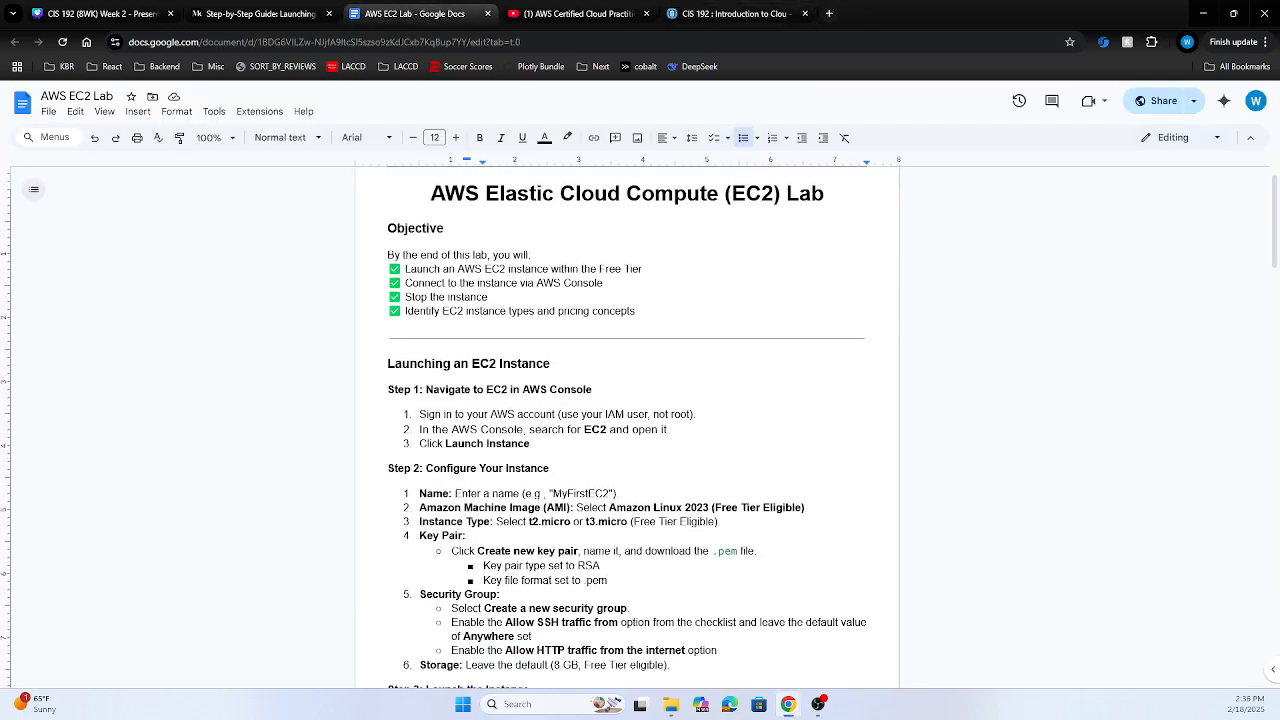
scroll(627, 430, "down", 3)
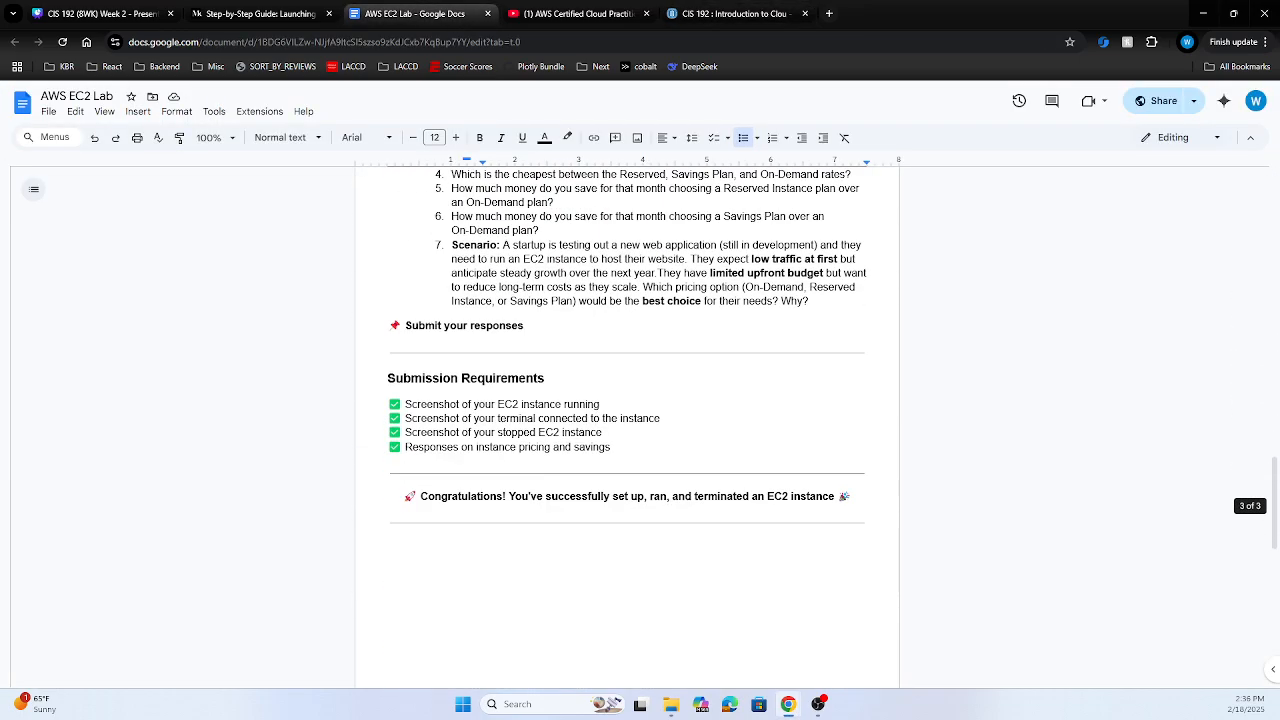
scroll(627, 430, "up", 7)
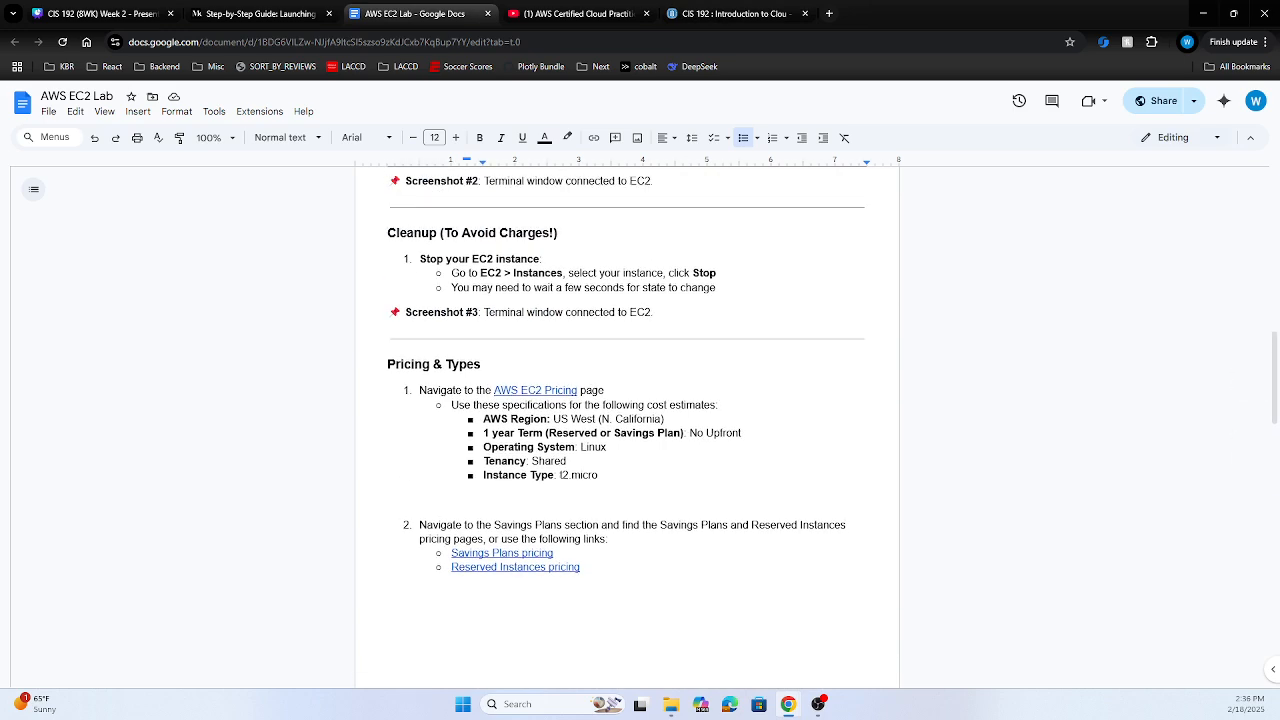
scroll(5, 185, "up", 2)
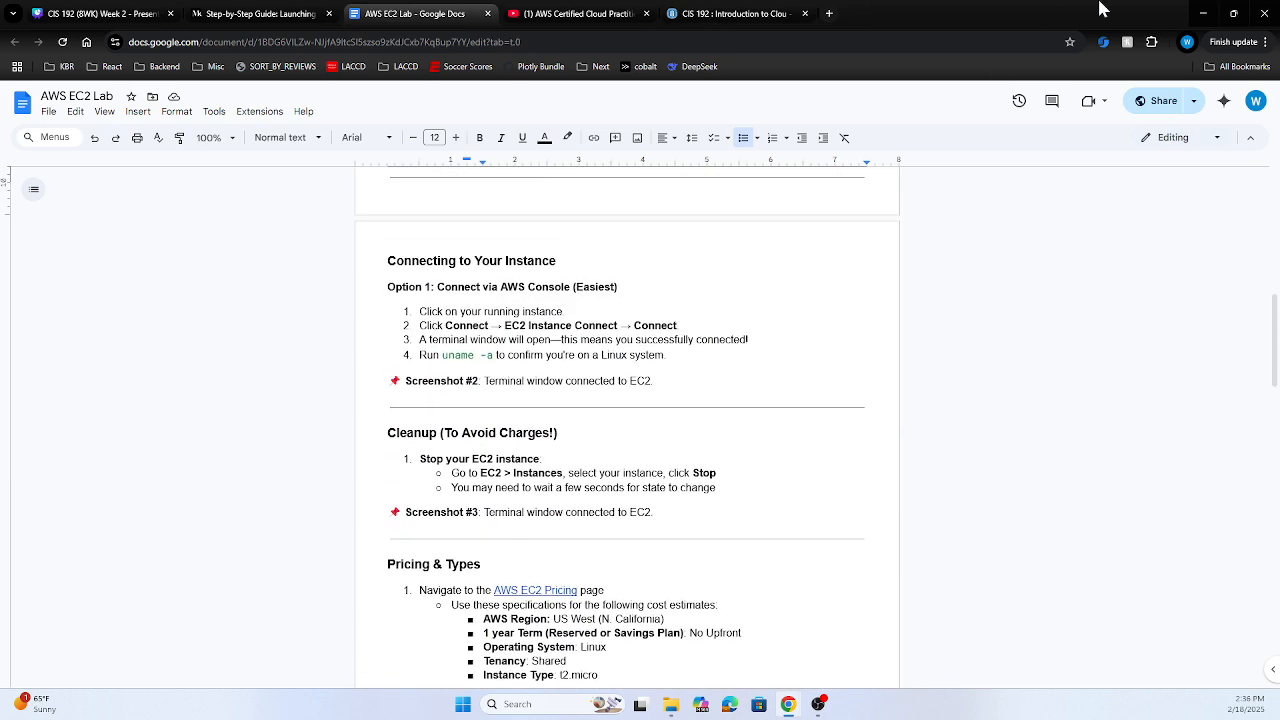
Run uname -a in the instance terminal, then return to the Instances list
left_click(1203, 13)
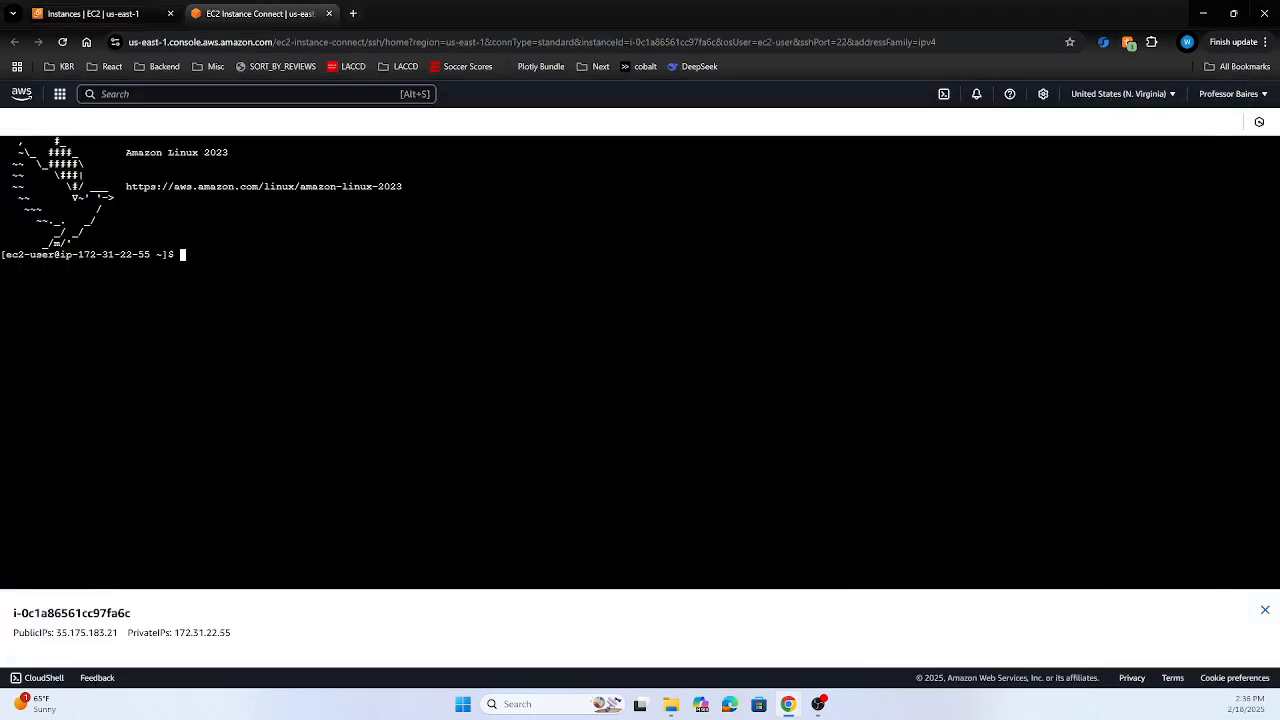
type("uname -a")
key("Return")
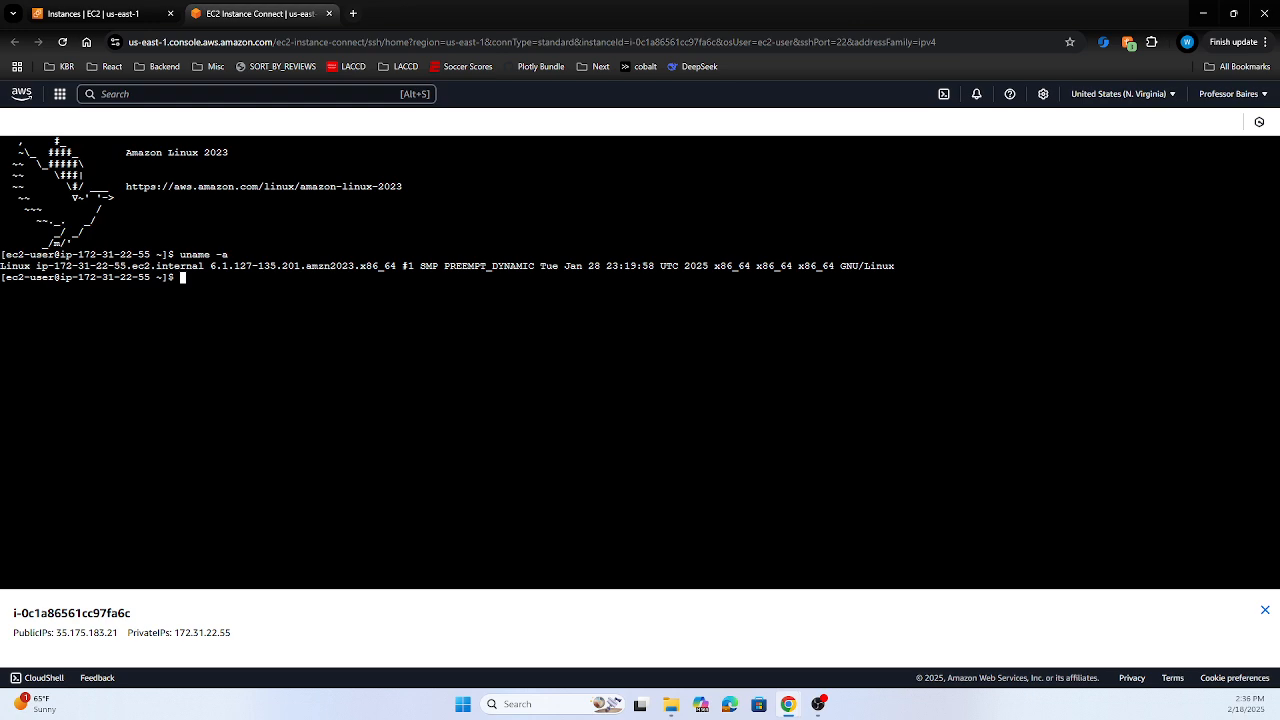
left_click(110, 16)
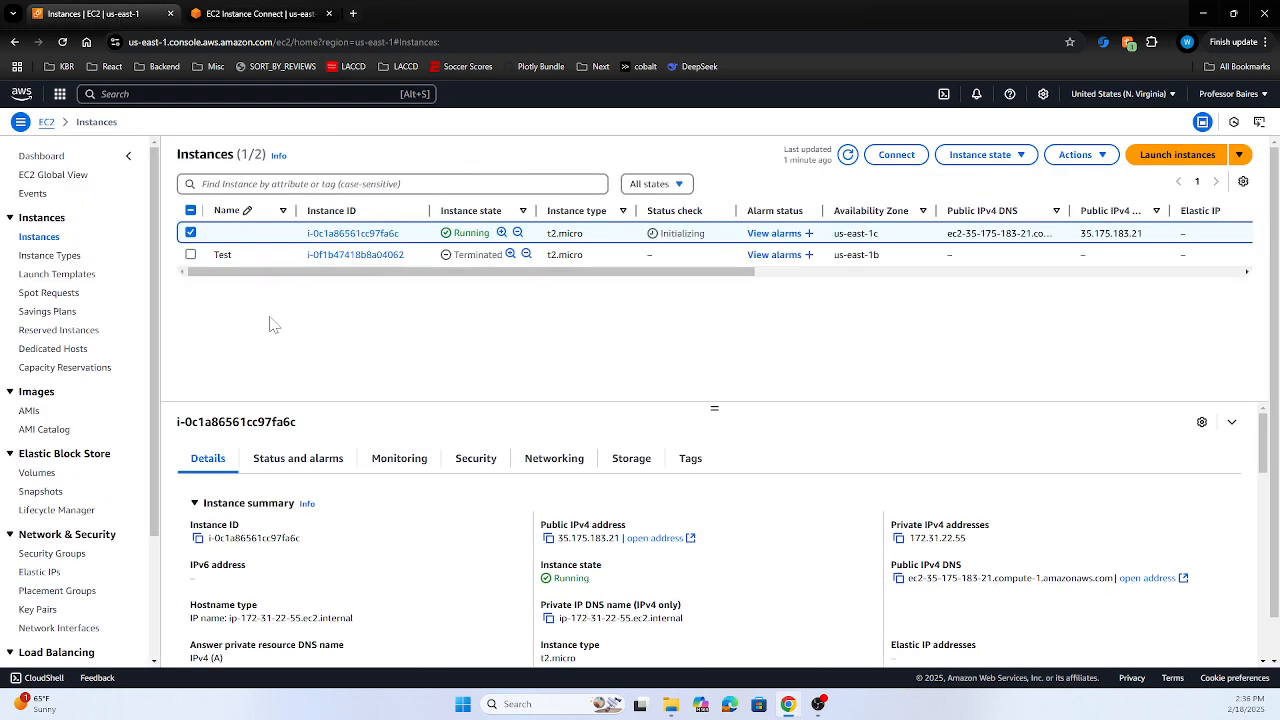
Stop instance i-0c1a86561cc97fa6c from the running instances list and view the terminal's power-off broadcast
left_click(46, 121)
scroll(800, 500, "down", 5)
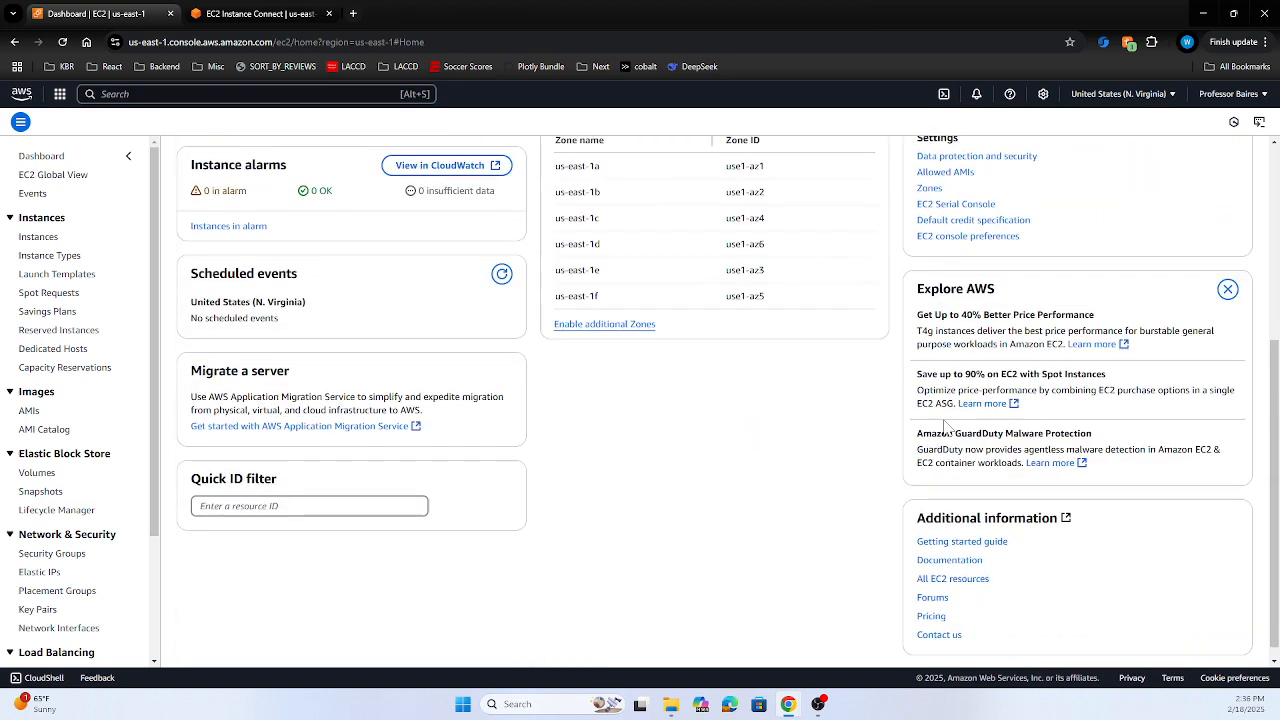
scroll(414, 466, "up", 4)
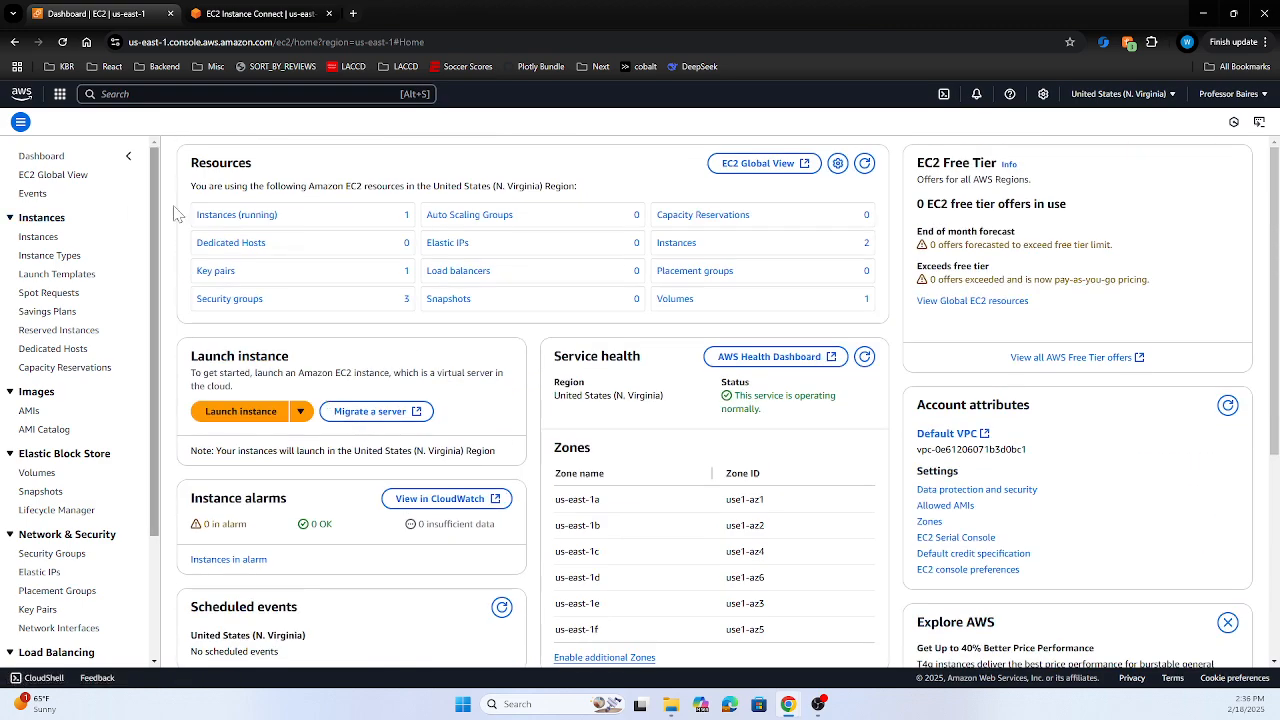
left_click(245, 215)
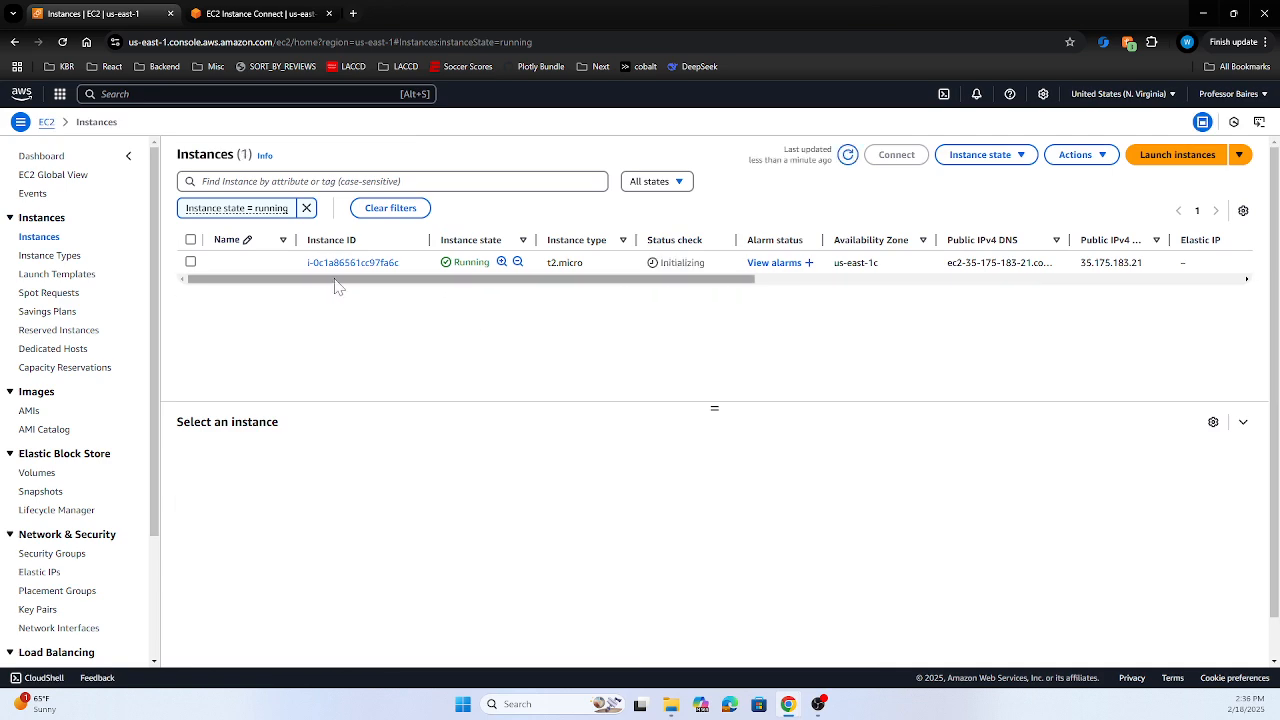
left_click(191, 263)
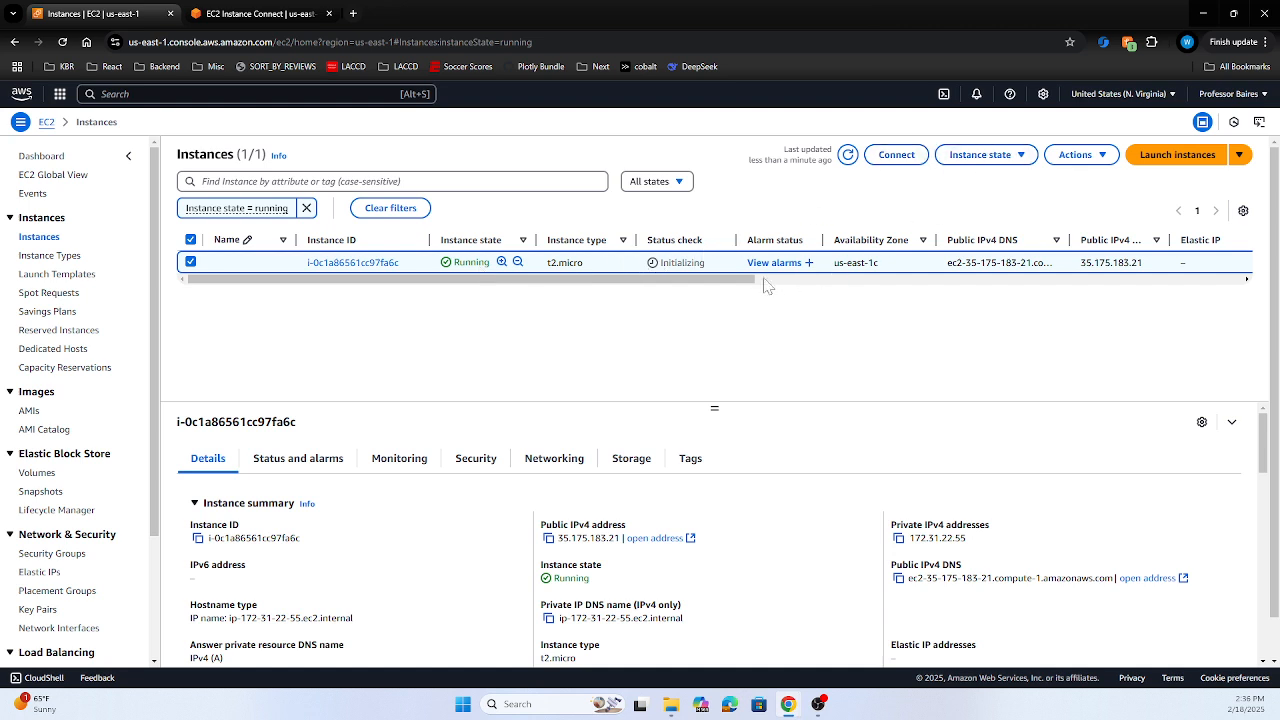
left_click(985, 157)
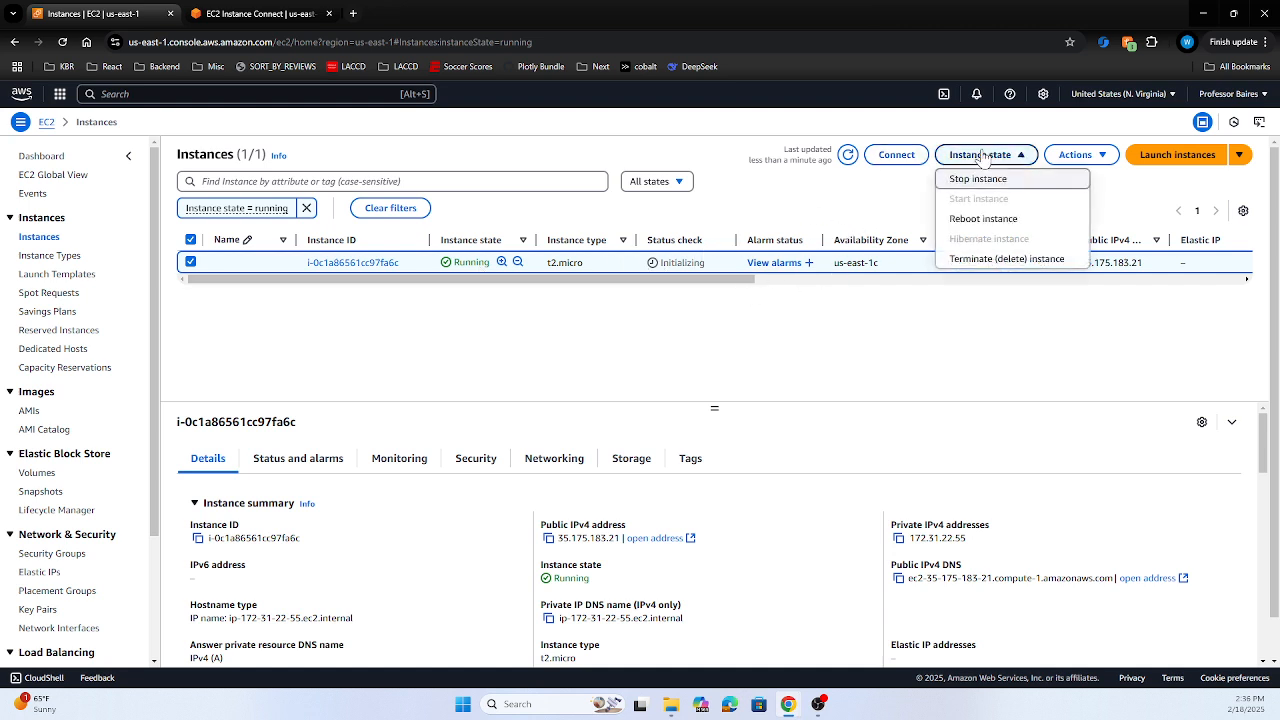
left_click(979, 180)
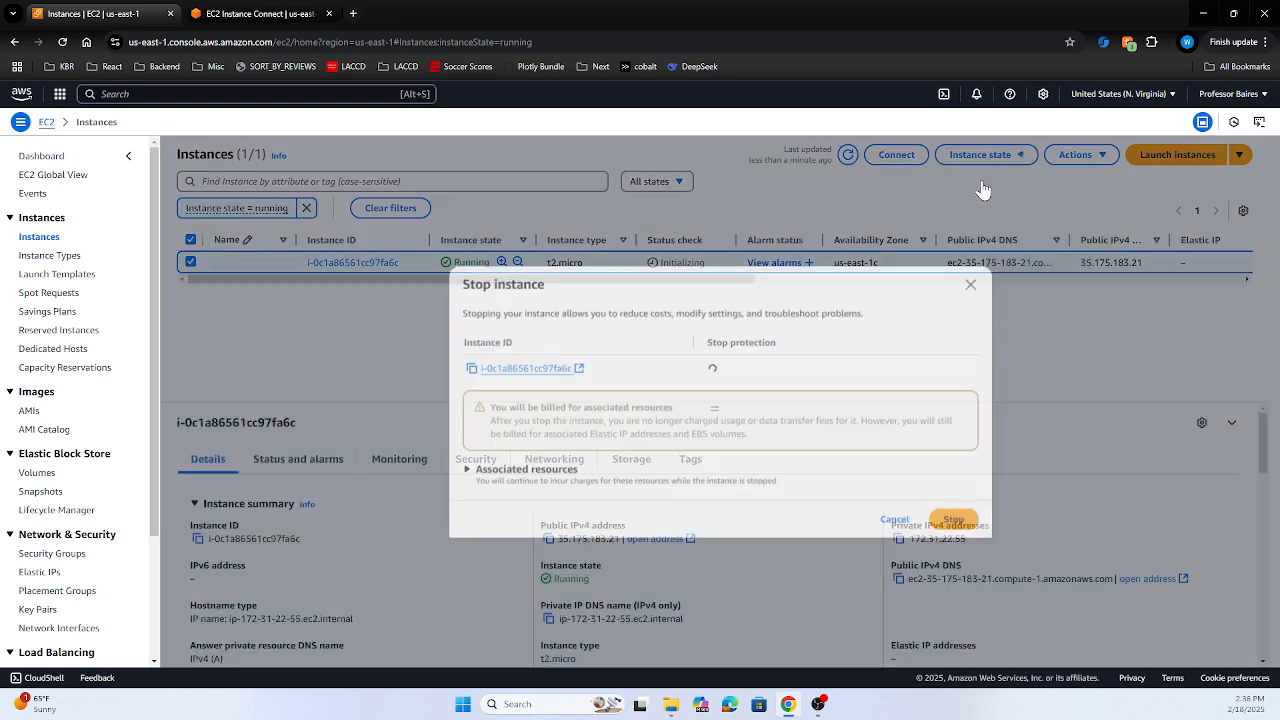
left_click(955, 520)
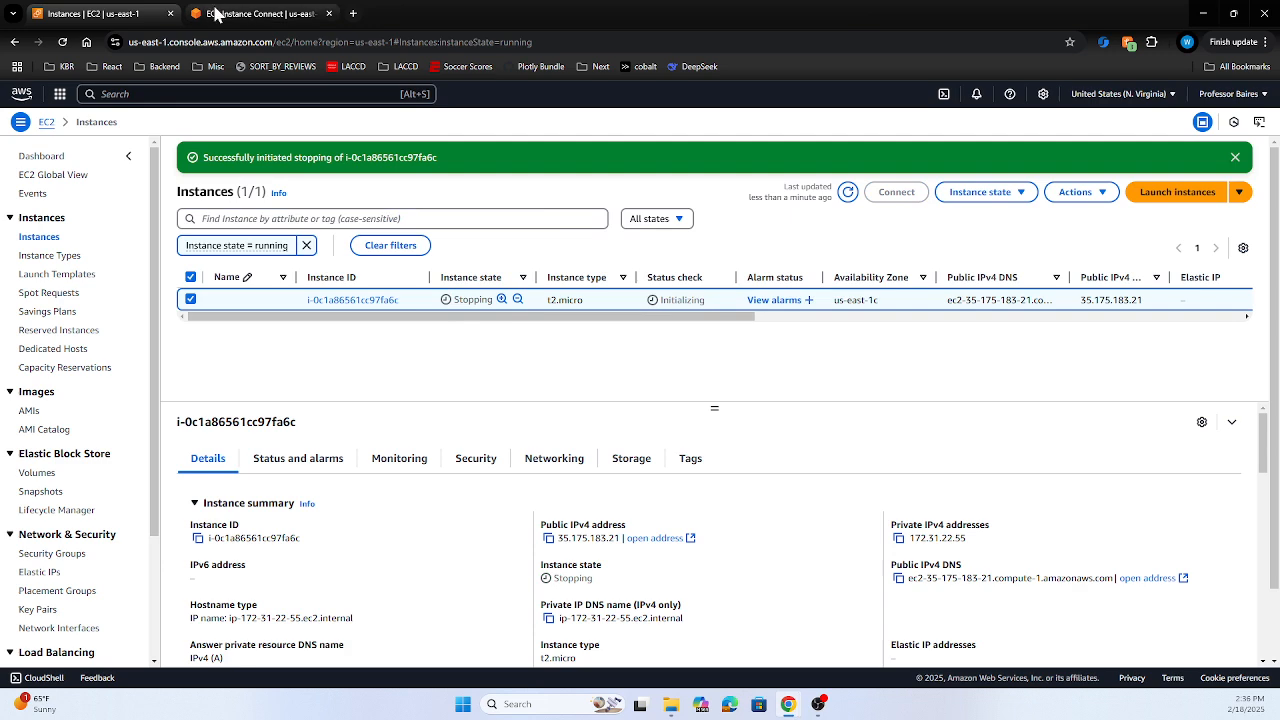
left_click(214, 10)
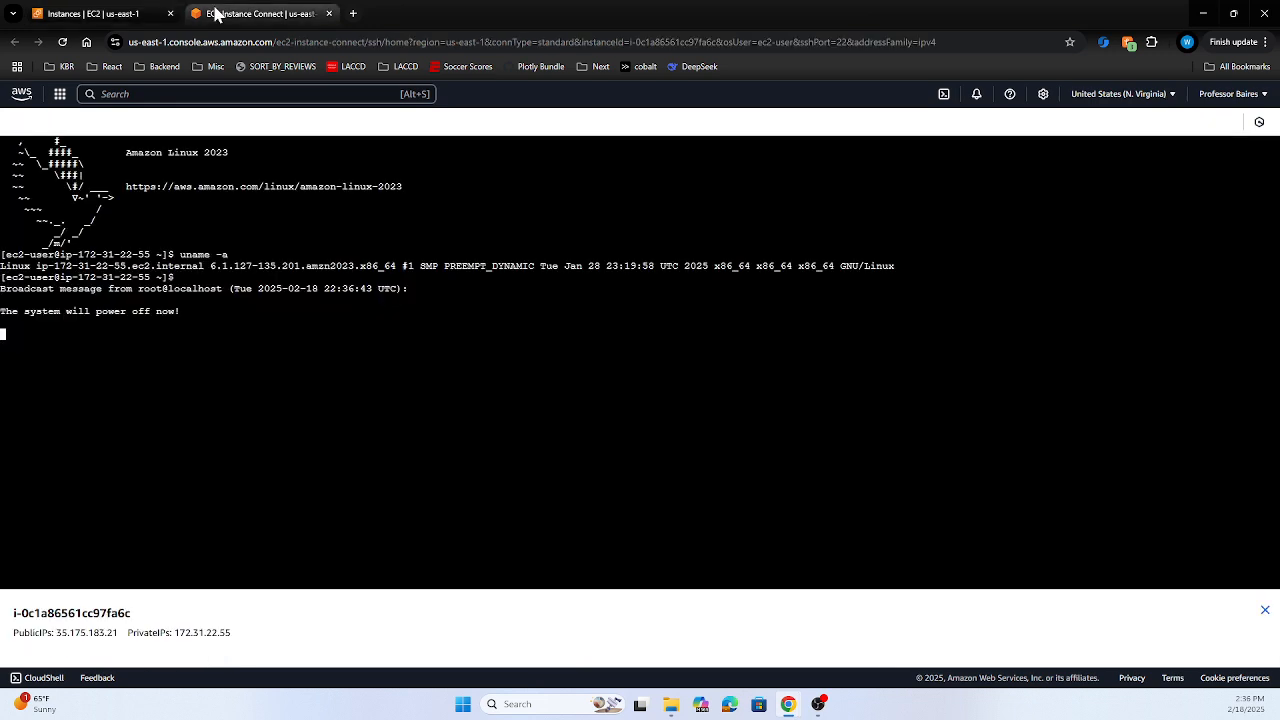
Close the Instance Connect tab and open the EC2 Dashboard in a new tab
left_click(329, 14)
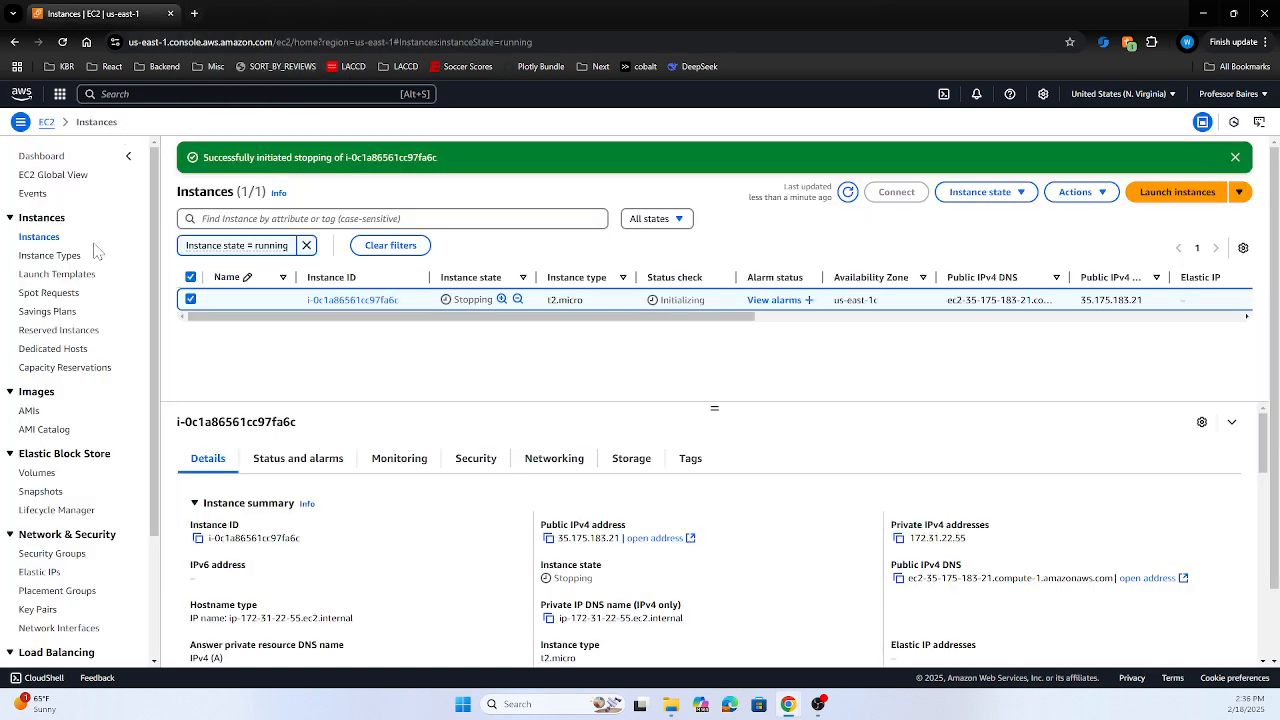
right_click(46, 122)
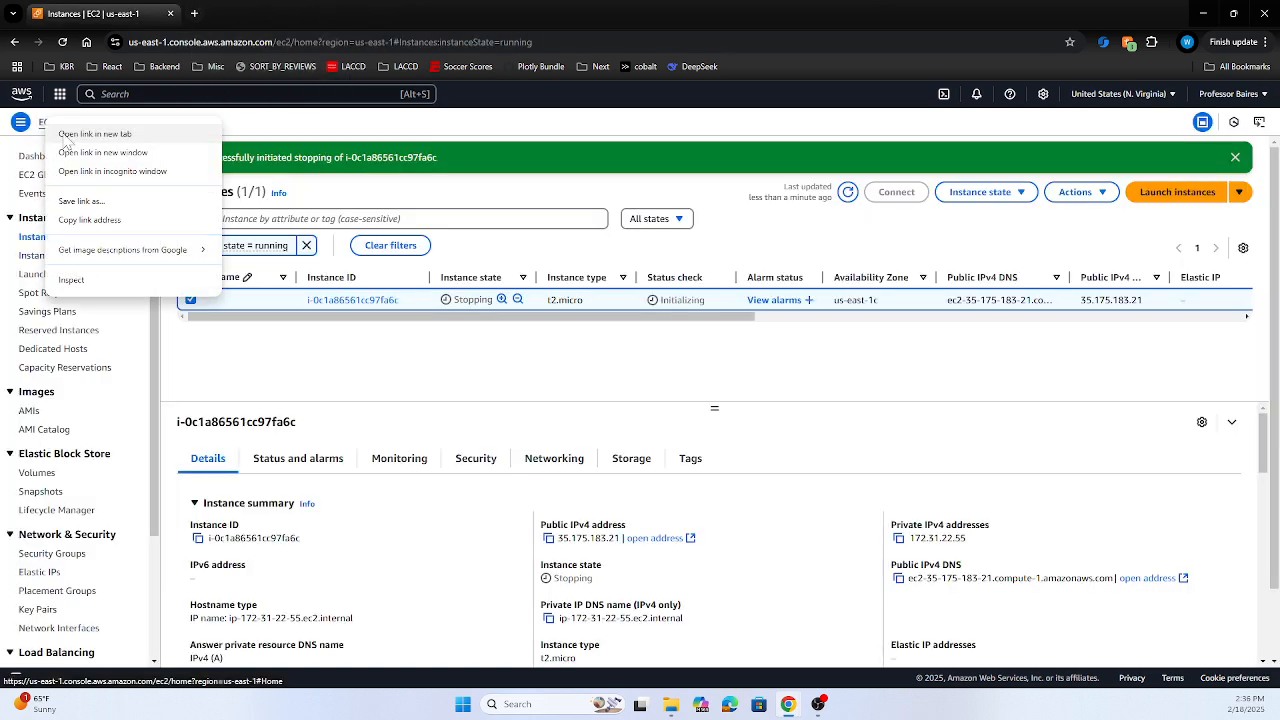
left_click(70, 136)
left_click(262, 13)
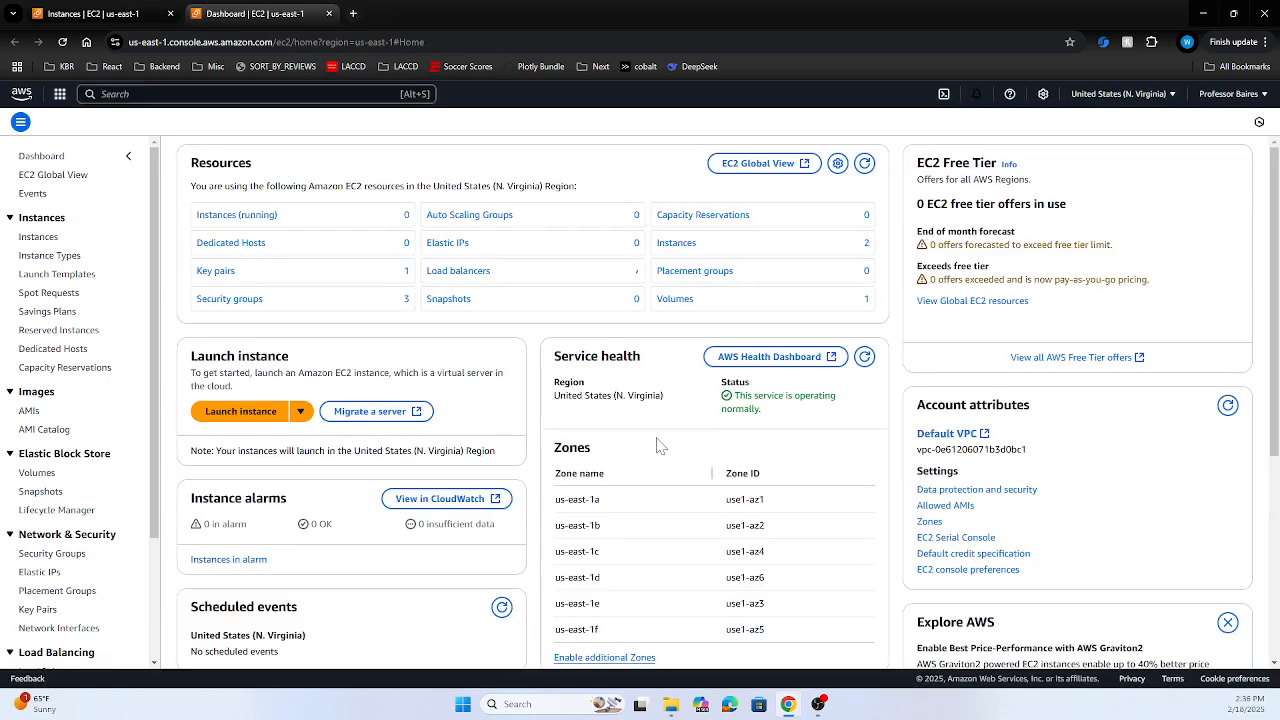
Go to the Amazon EC2 Pricing page from the Dashboard's lower section
scroll(793, 452, "down", 2)
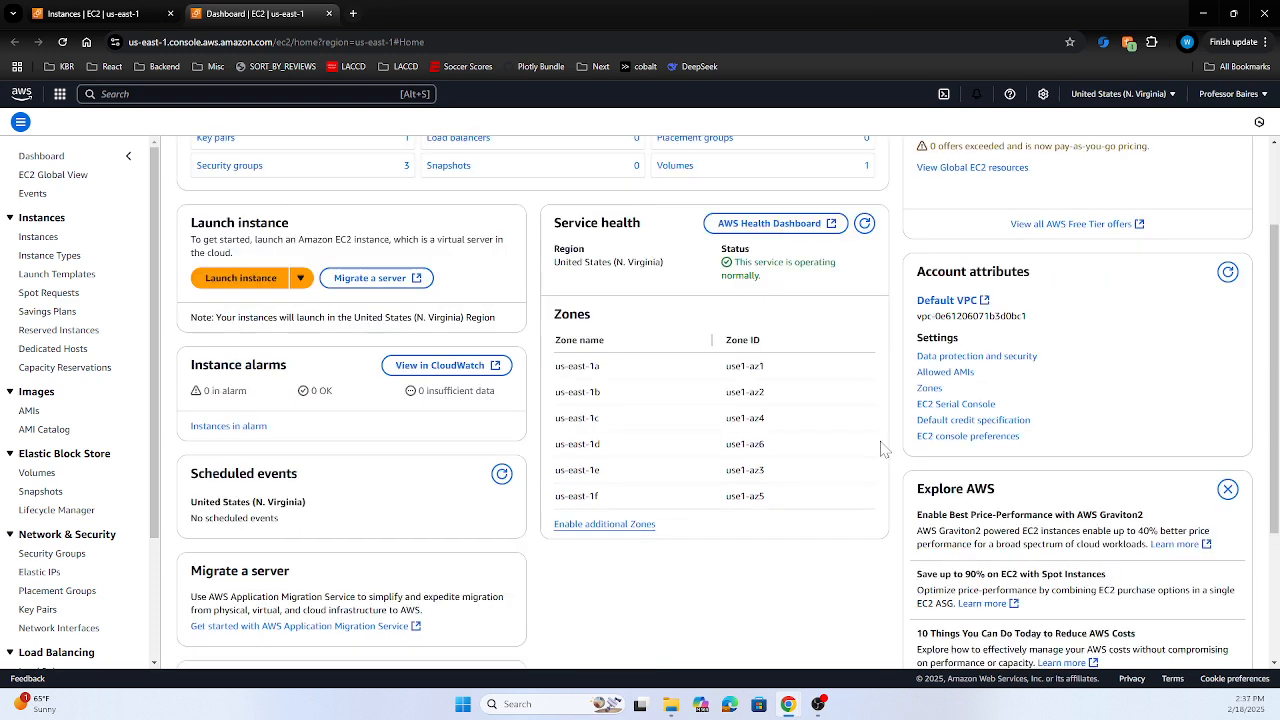
scroll(877, 457, "down", 2)
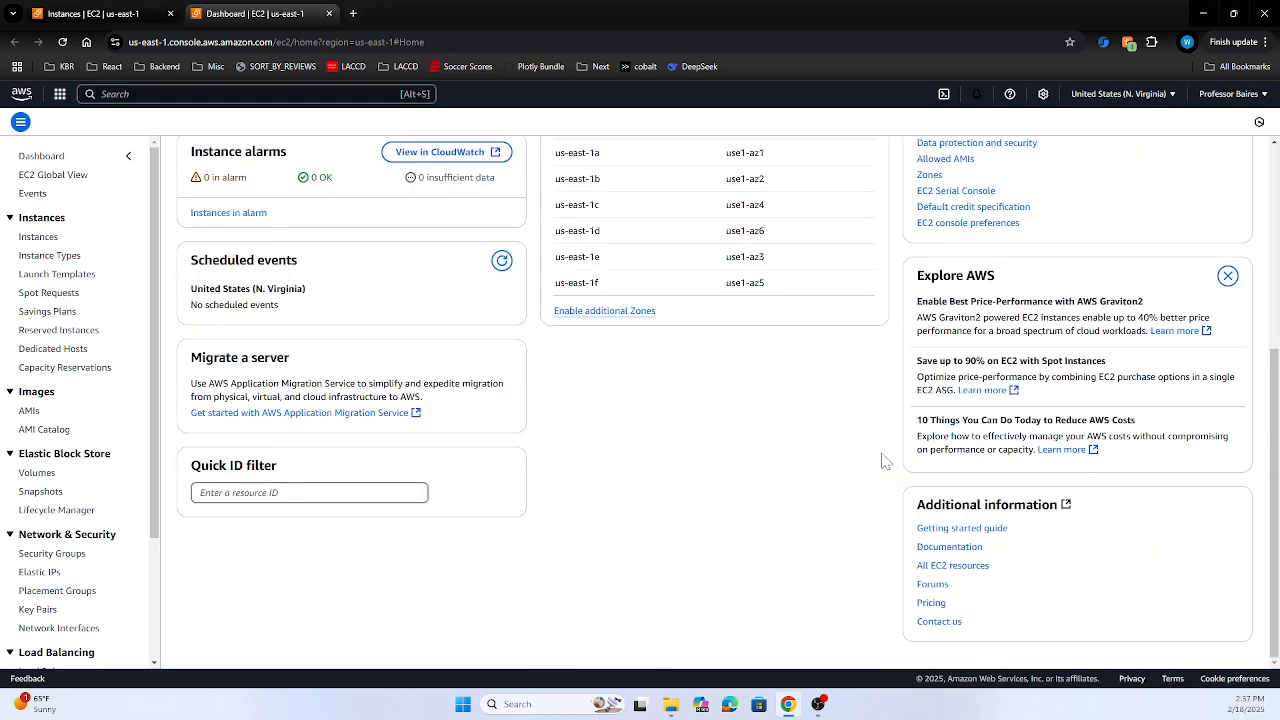
left_click(931, 602)
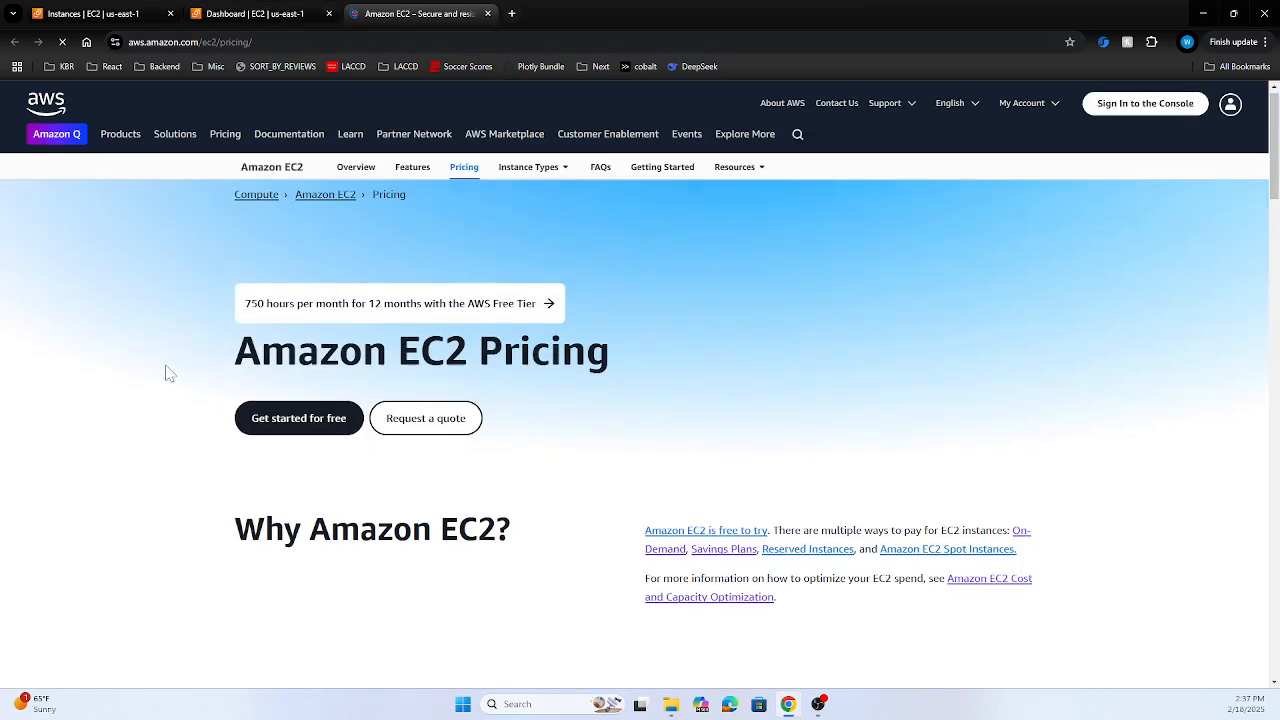
Expand Savings Plans and view Compute Savings Plans rates: US East (Ohio), 1-year, Linux
scroll(163, 365, "down", 3)
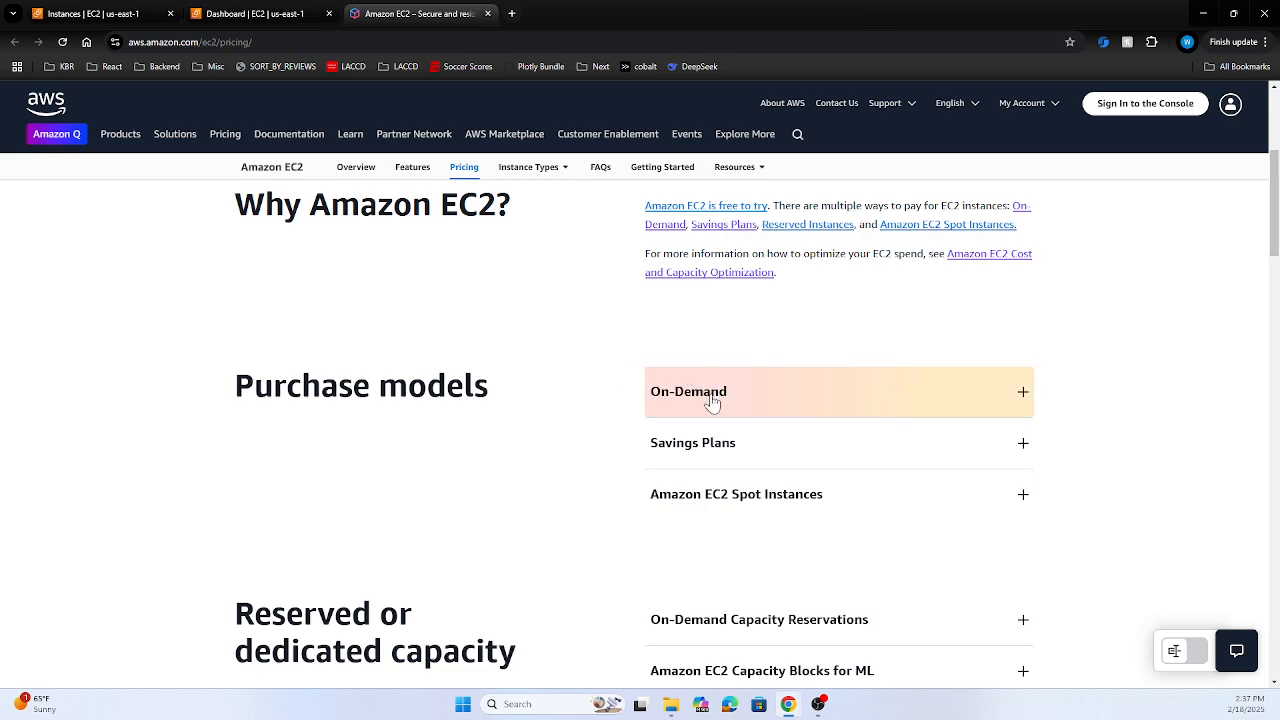
left_click(724, 446)
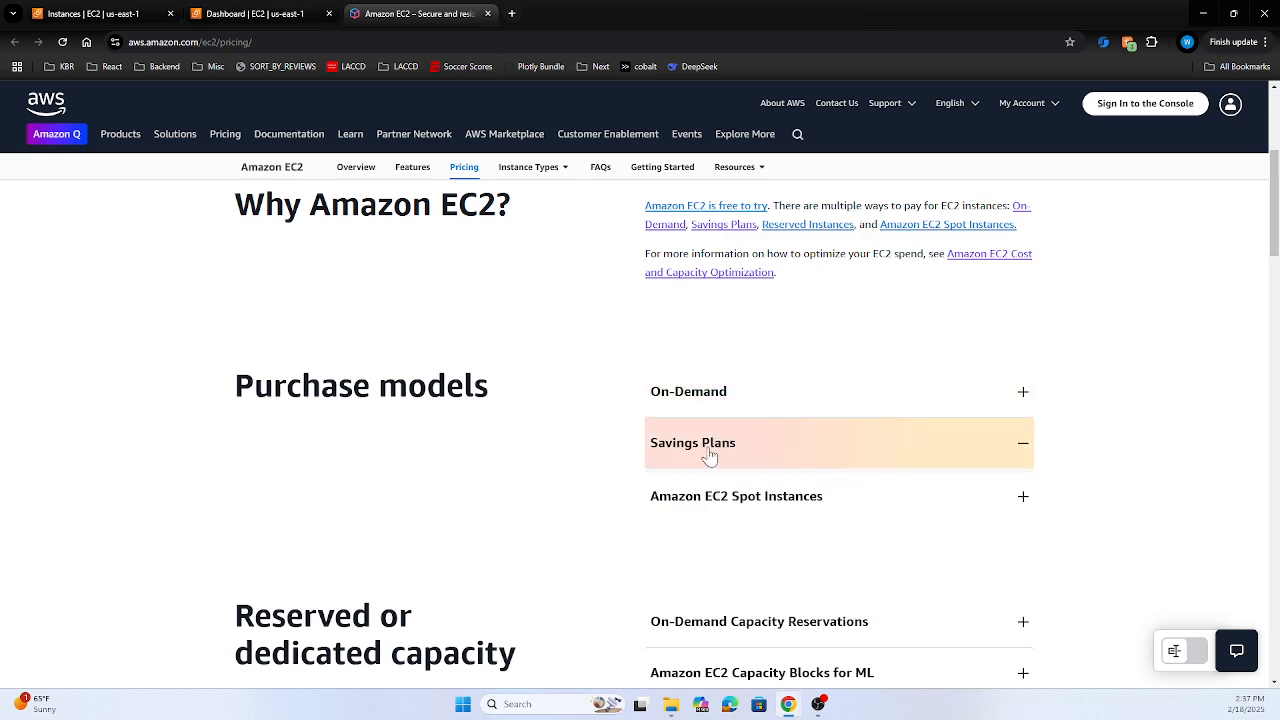
scroll(654, 490, "down", 1)
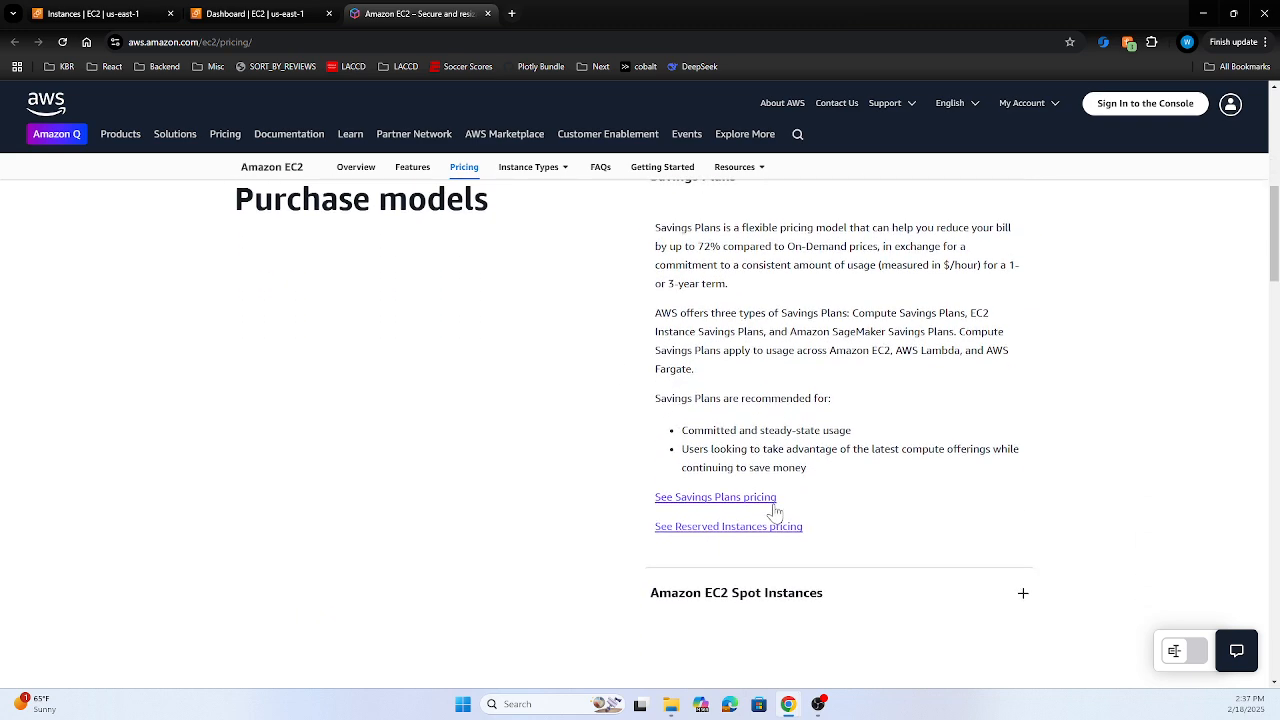
left_click(716, 497)
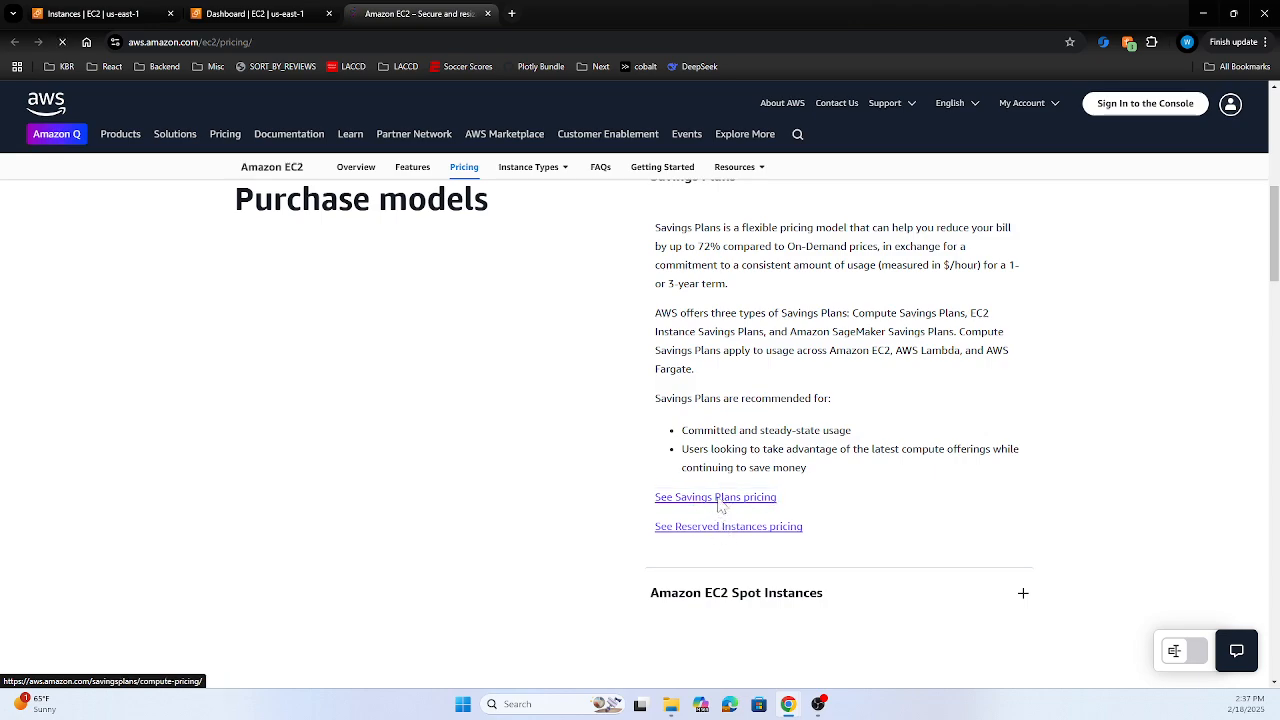
scroll(640, 400, "down", 10)
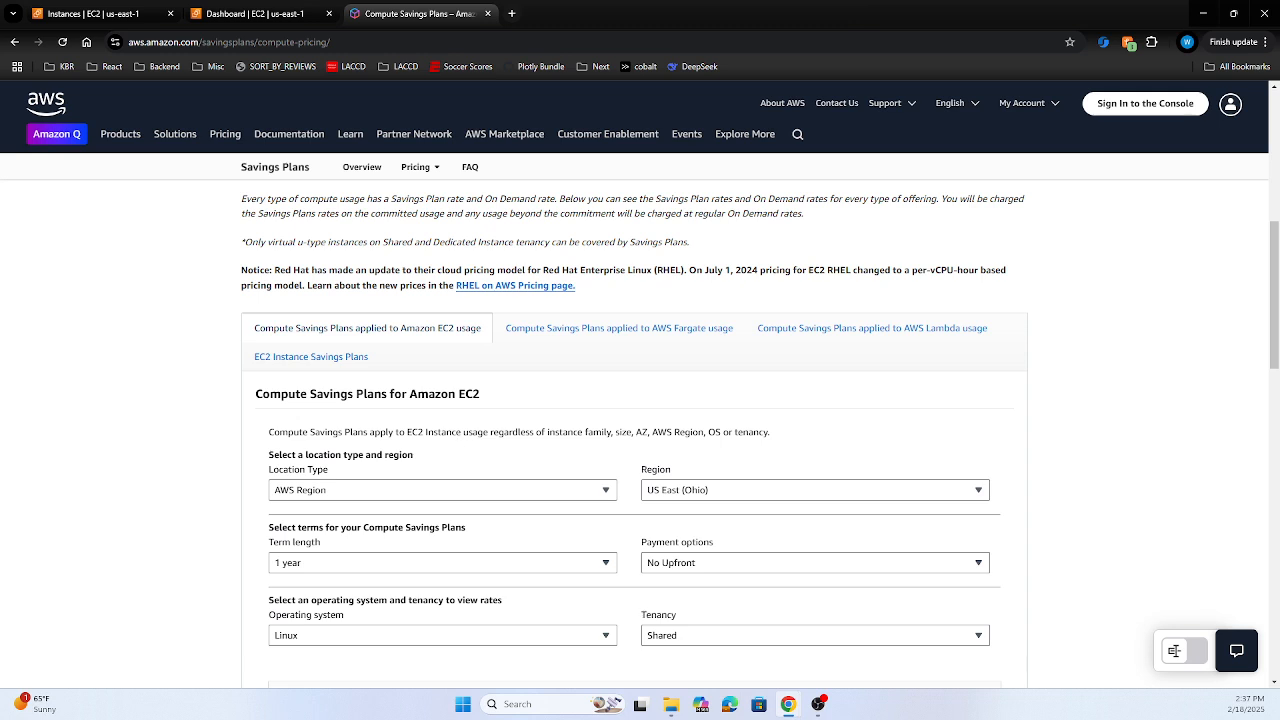
scroll(430, 441, "down", 1)
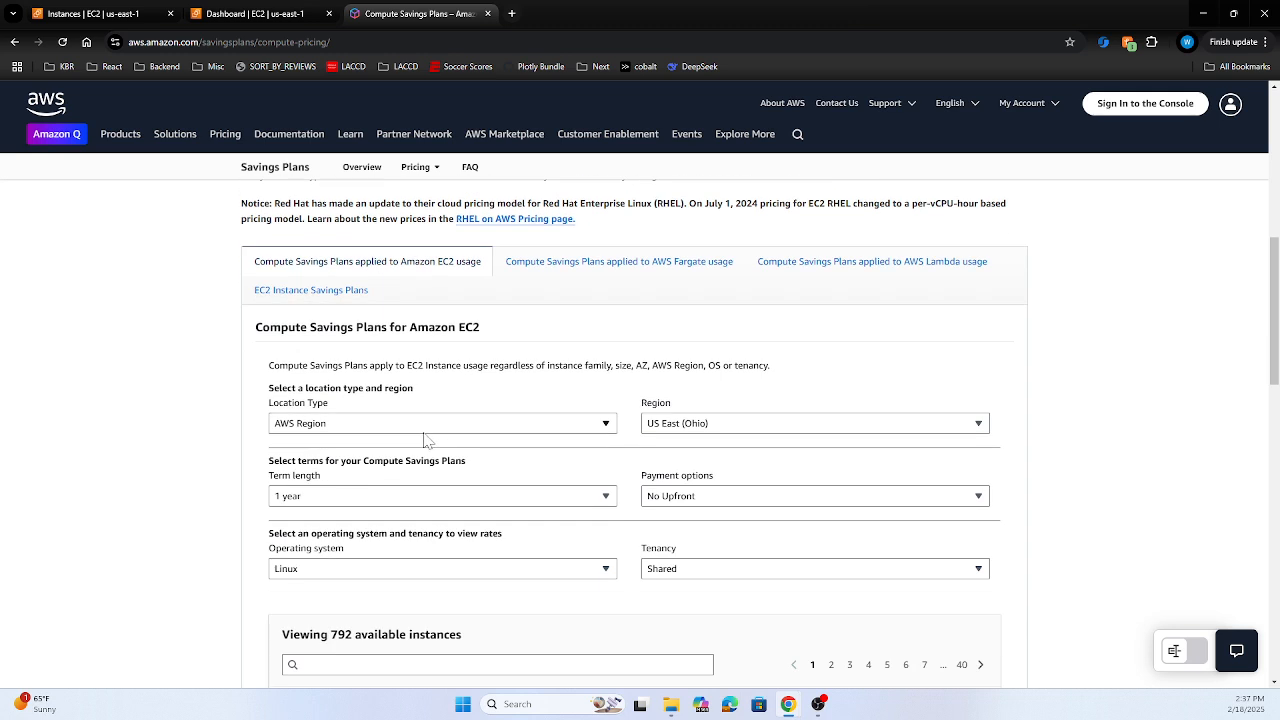